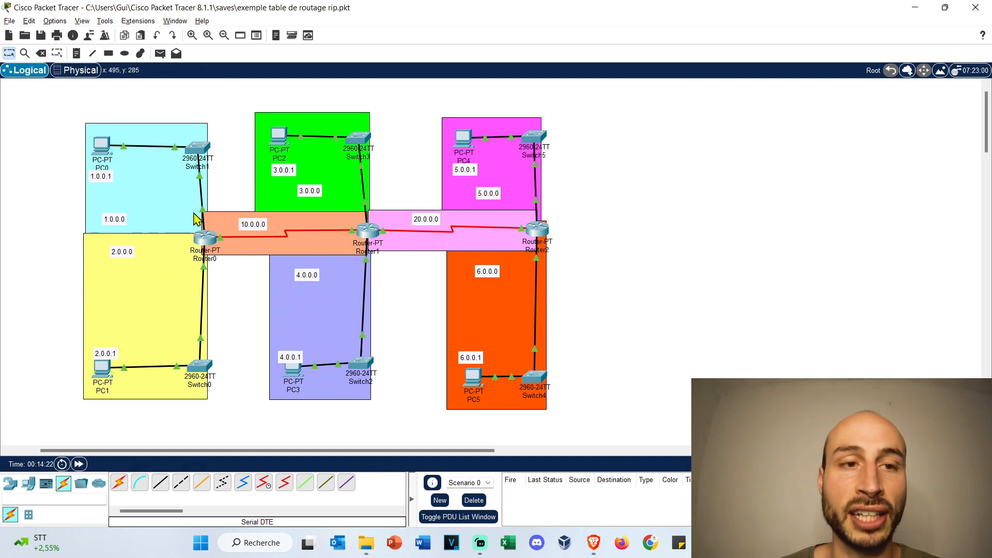
Turn on the permanent display of port labels in the logical workspace through the preferences.
{"action": "left_click", "coordinate": [192, 35]}
{"action": "scroll", "coordinate": [465, 330], "scroll_direction": "down", "scroll_amount": 2}
{"action": "left_click", "coordinate": [55, 21]}
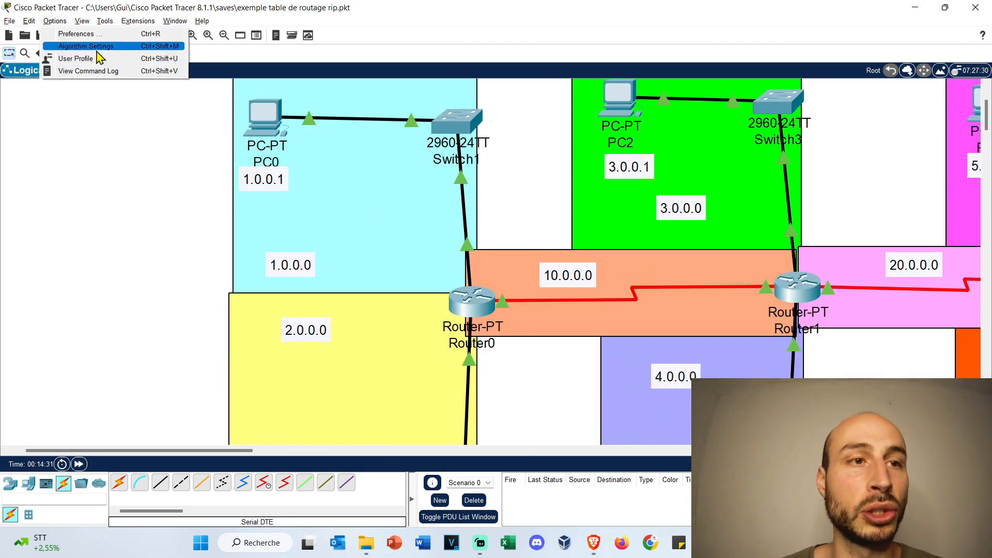
{"action": "left_click", "coordinate": [78, 33]}
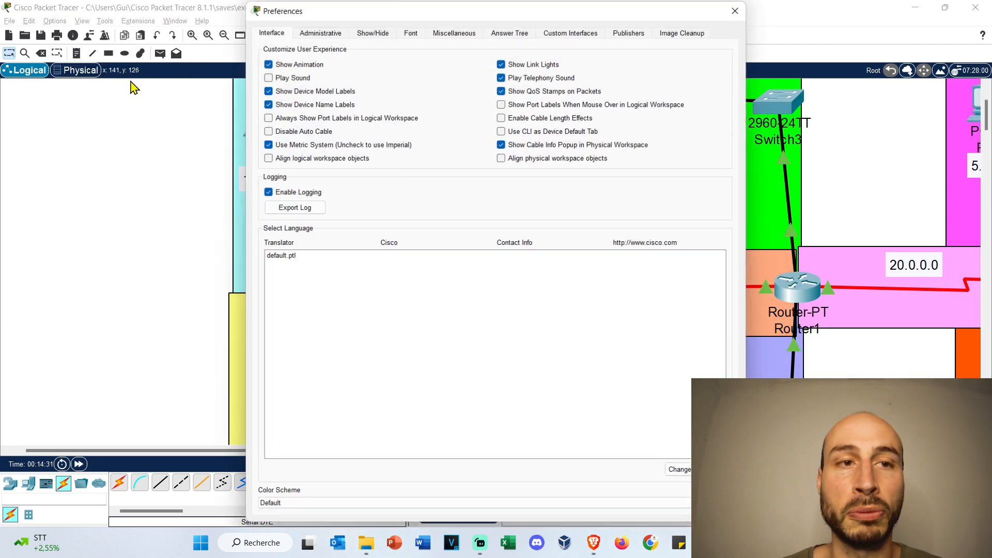
{"action": "left_click", "coordinate": [268, 117]}
{"action": "left_click", "coordinate": [736, 10]}
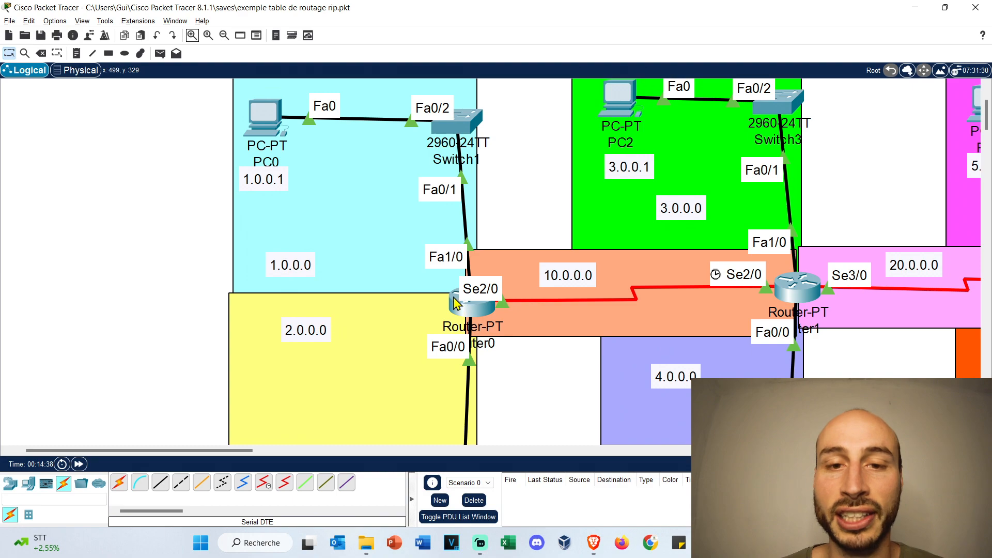
Inspect the interface addresses of Router0 and the links running through Router1 to Router2.
{"action": "mouse_move", "coordinate": [454, 304]}
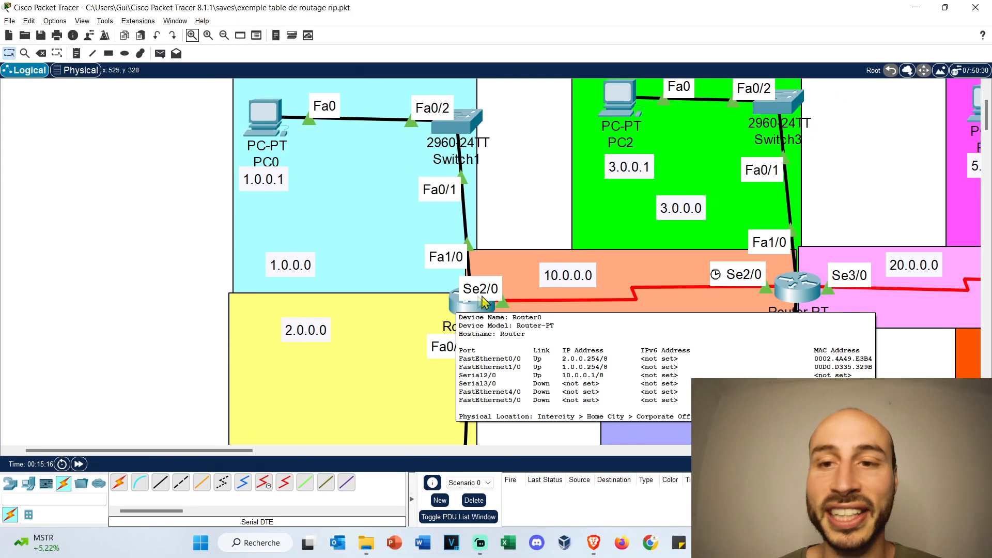
{"action": "mouse_move", "coordinate": [802, 296]}
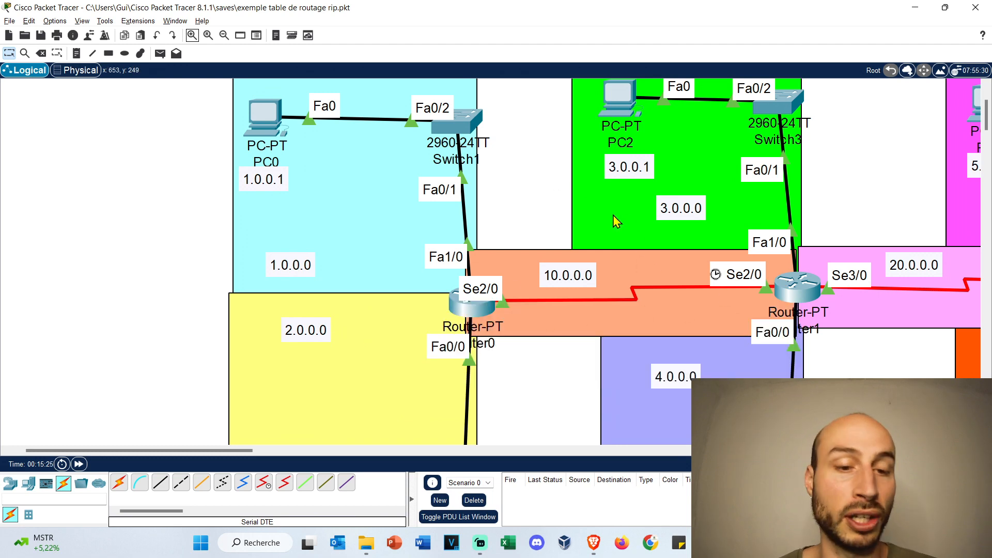
{"action": "left_click_drag", "start_coordinate": [179, 450], "coordinate": [244, 450]}
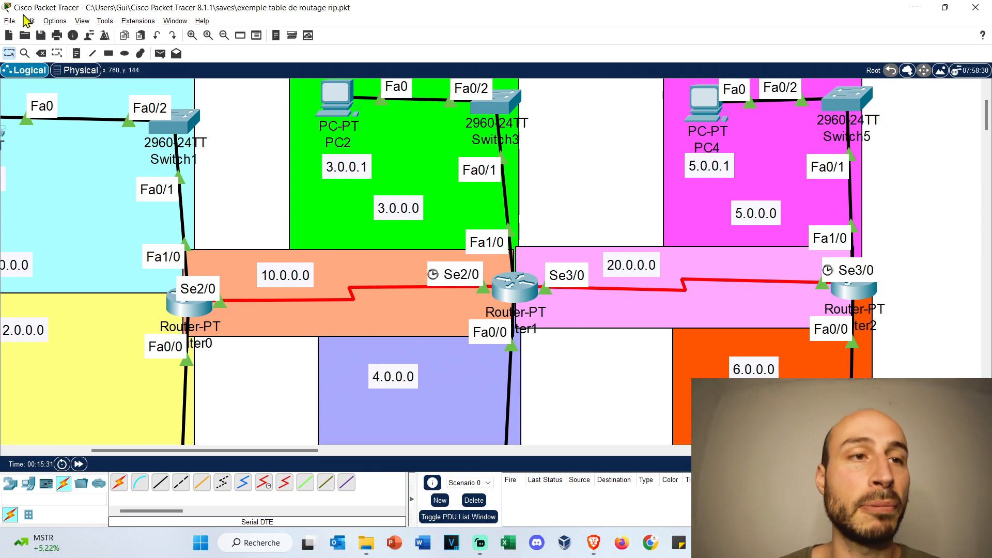
{"action": "left_click", "coordinate": [54, 20]}
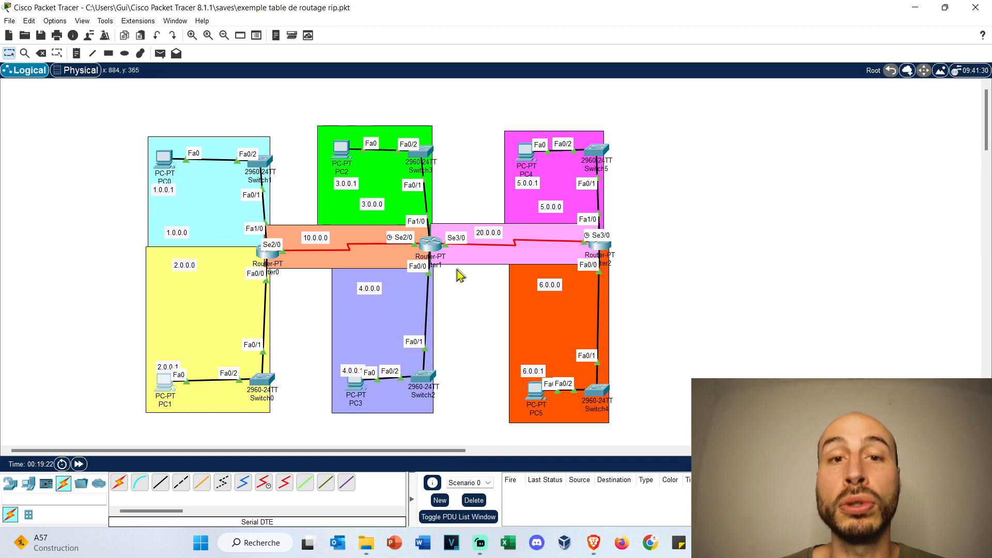
Ping 1.0.0.1 from PC1's command prompt to test the connection to PC0.
{"action": "left_click", "coordinate": [163, 383]}
{"action": "left_click", "coordinate": [571, 155]}
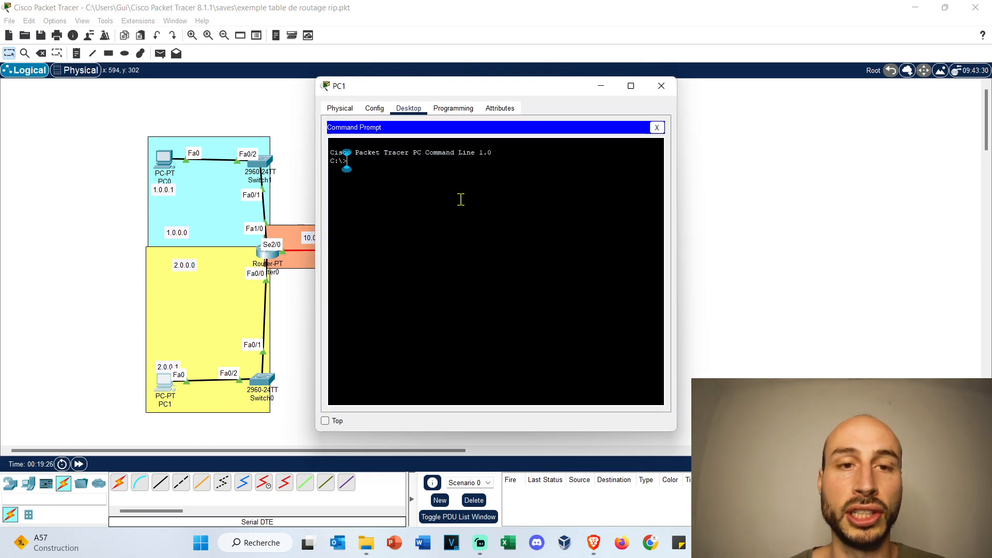
{"action": "type", "text": "ping 1.0.0.1"}
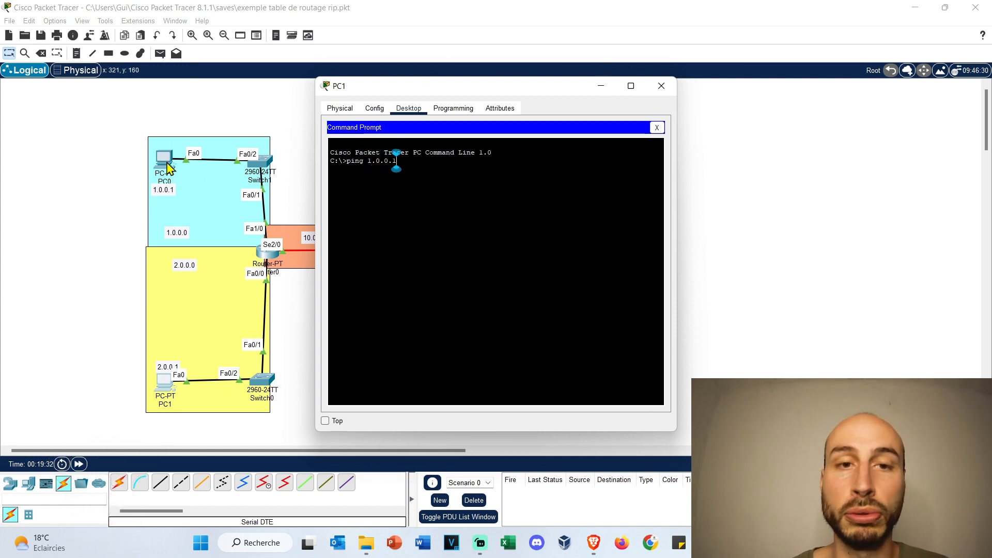
{"action": "key", "text": "Return"}
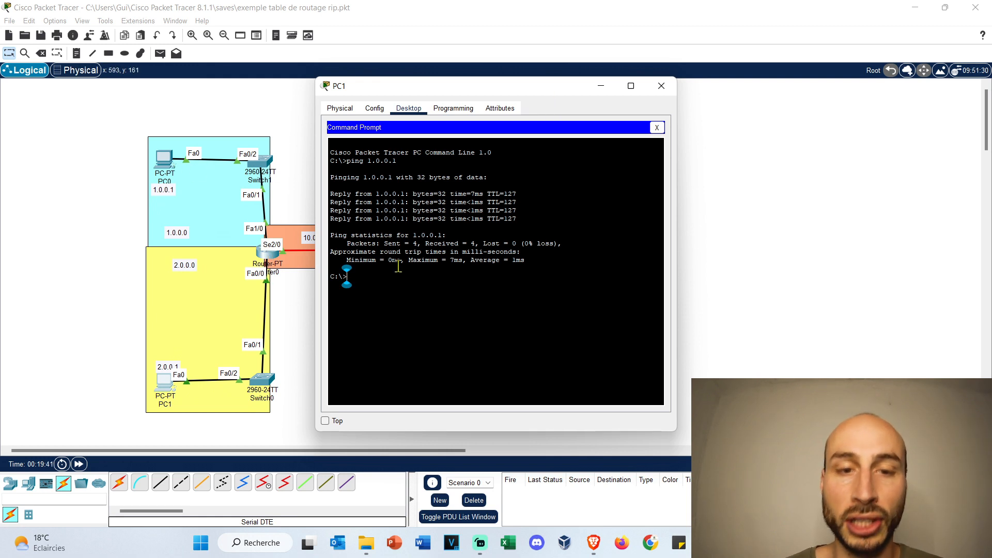
Ping 3.0.0.1 from PC1's command prompt to test the connection to PC2, and close PC1's window.
{"action": "type", "text": "ping "}
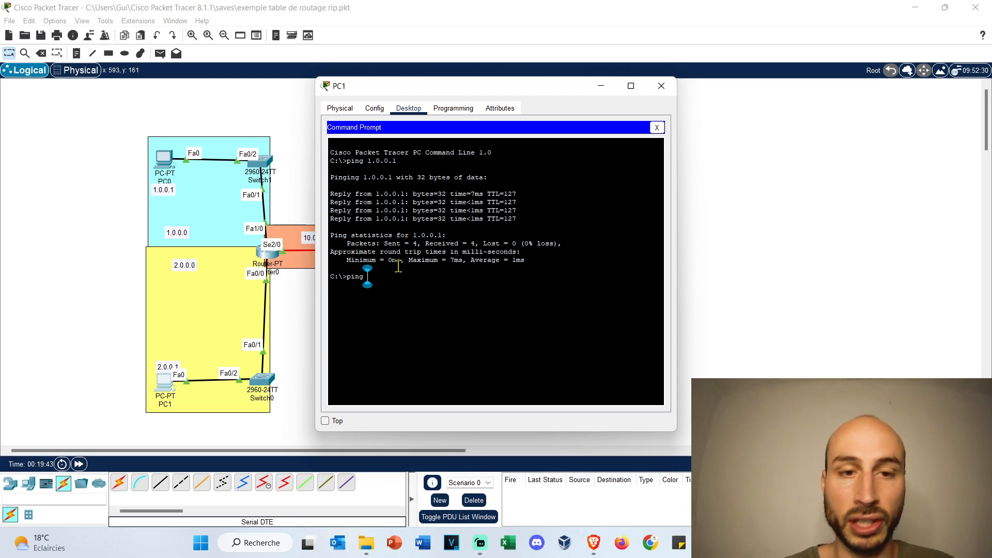
{"action": "type", "text": "3.0.0.1"}
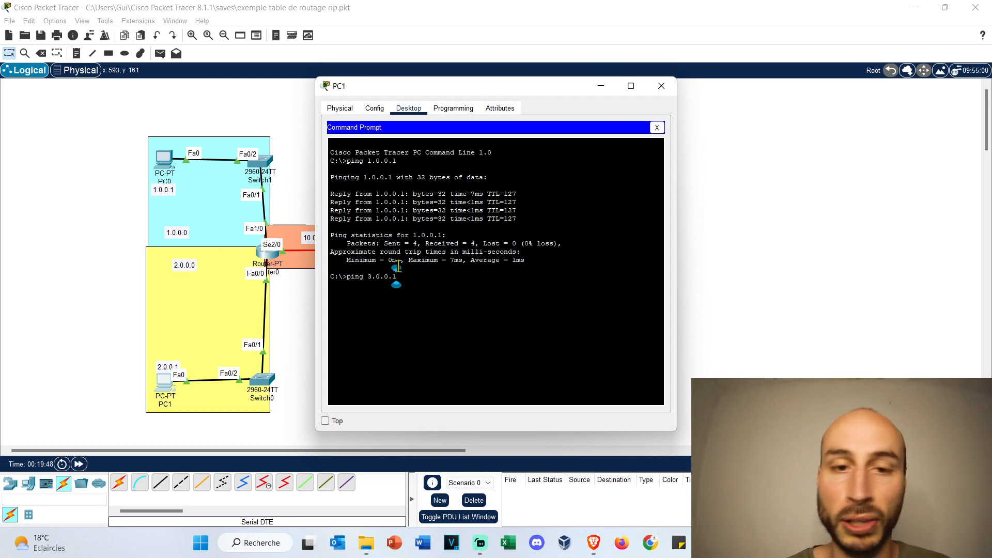
{"action": "left_click_drag", "start_coordinate": [434, 90], "coordinate": [615, 124]}
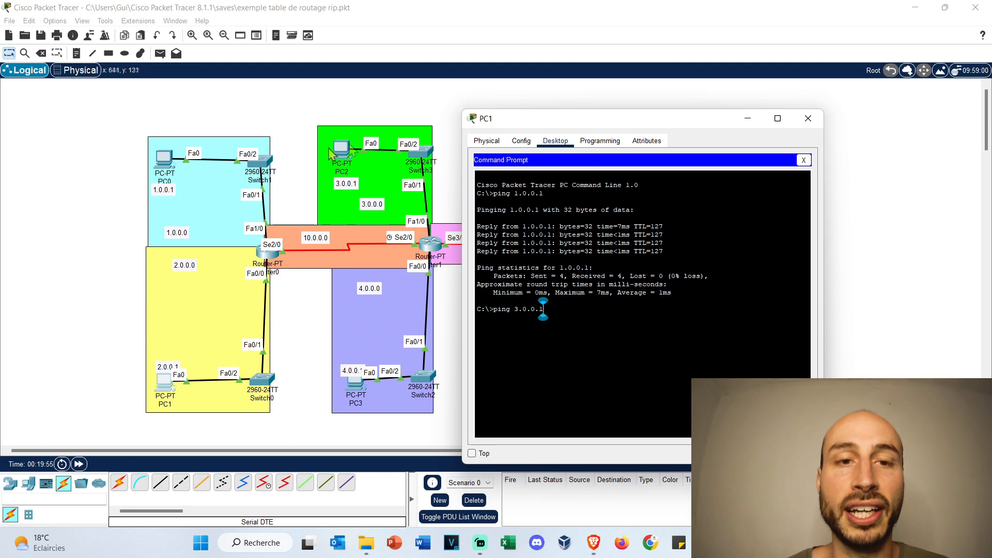
{"action": "key", "text": "Return"}
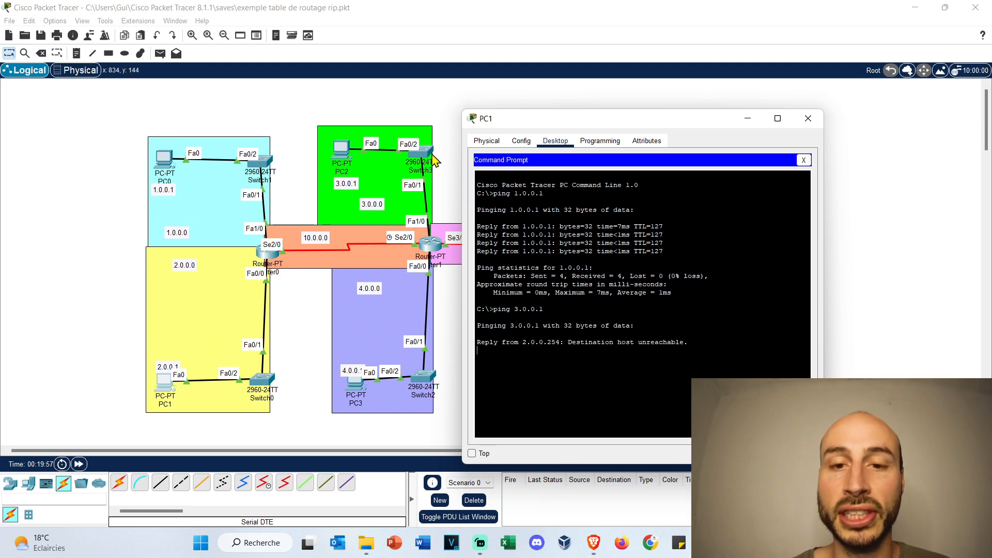
{"action": "left_click_drag", "start_coordinate": [532, 119], "coordinate": [513, 72]}
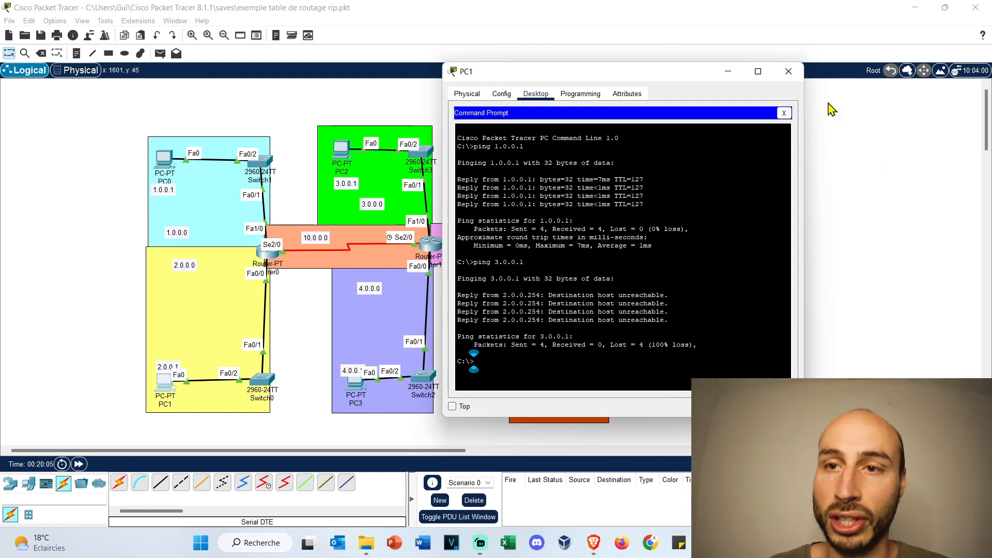
{"action": "left_click", "coordinate": [789, 72]}
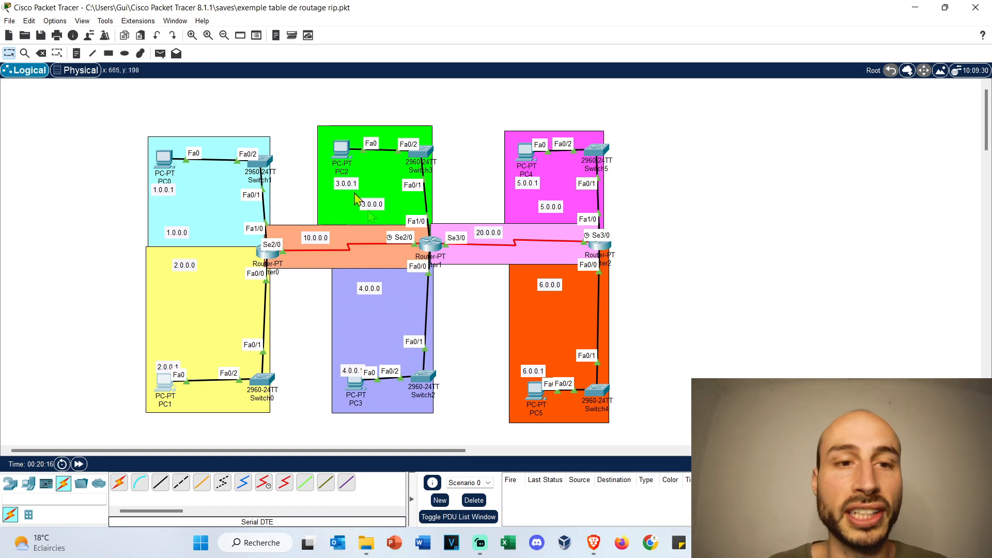
{"action": "left_click", "coordinate": [268, 261]}
{"action": "left_click_drag", "start_coordinate": [407, 88], "coordinate": [161, 81]}
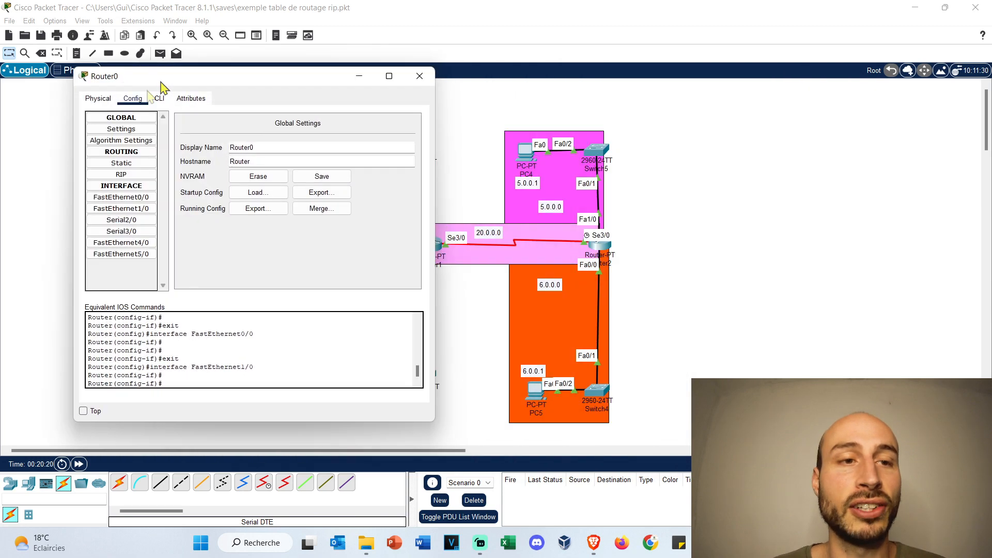
{"action": "left_click", "coordinate": [121, 175]}
{"action": "left_click_drag", "start_coordinate": [299, 84], "coordinate": [274, 76]}
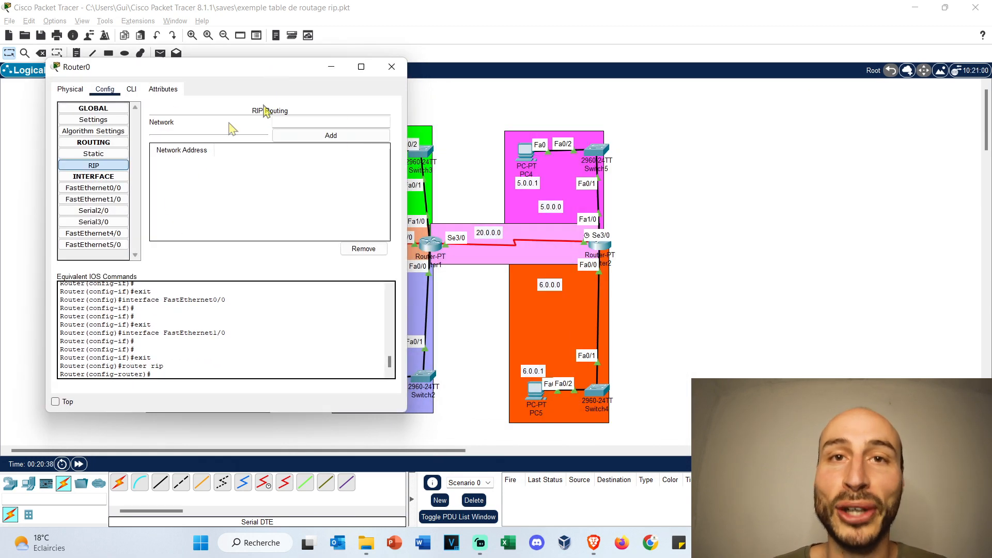
{"action": "left_click", "coordinate": [297, 122]}
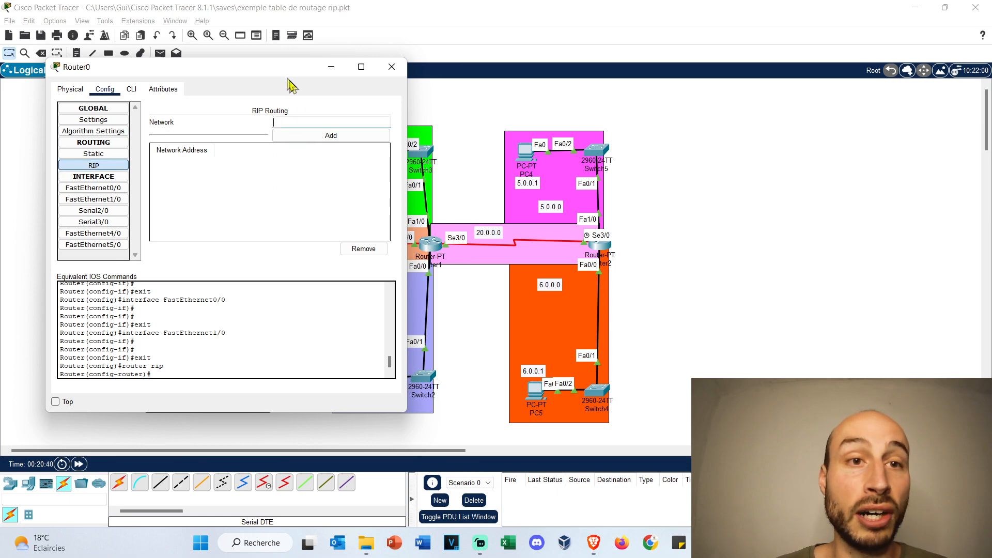
{"action": "left_click_drag", "start_coordinate": [281, 78], "coordinate": [535, 70]}
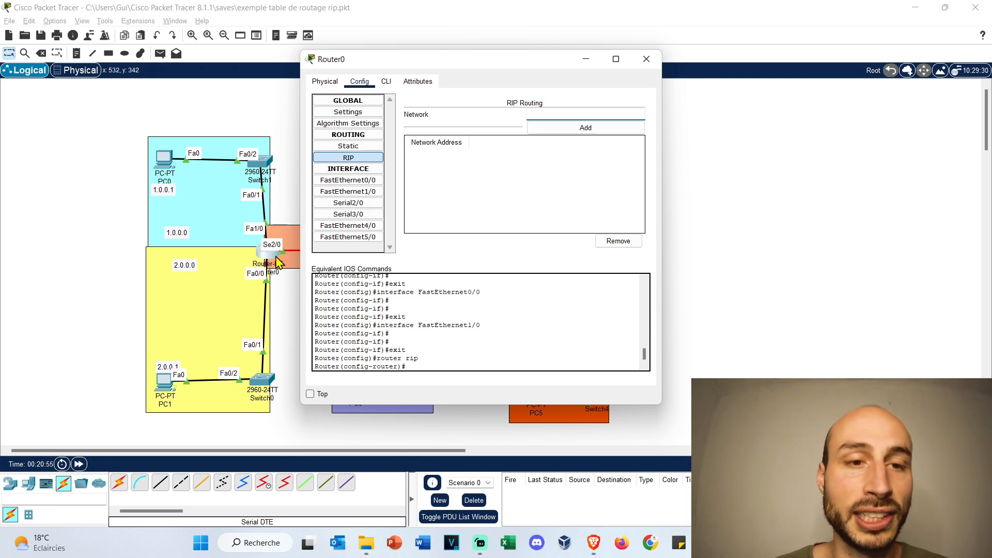
{"action": "left_click_drag", "start_coordinate": [432, 66], "coordinate": [472, 64]}
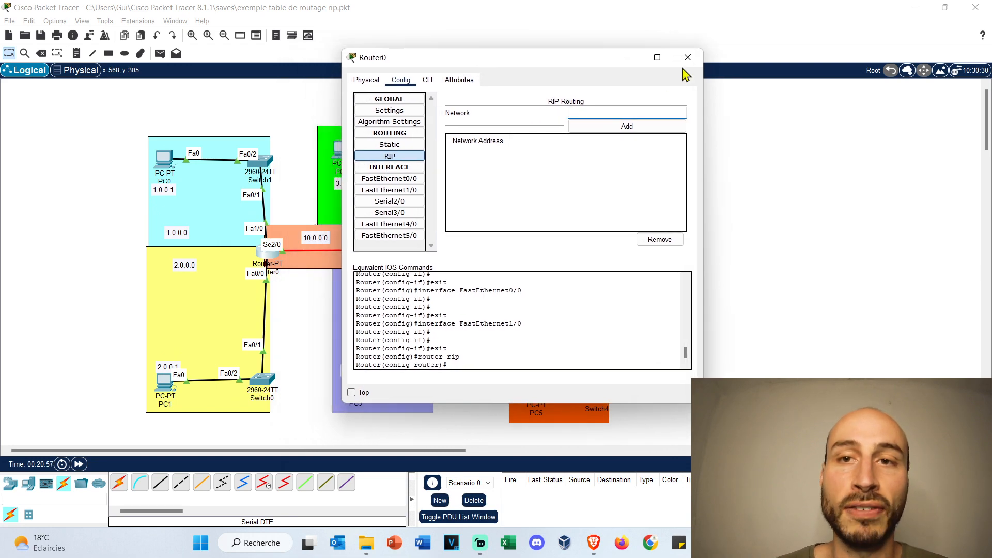
{"action": "left_click", "coordinate": [687, 57]}
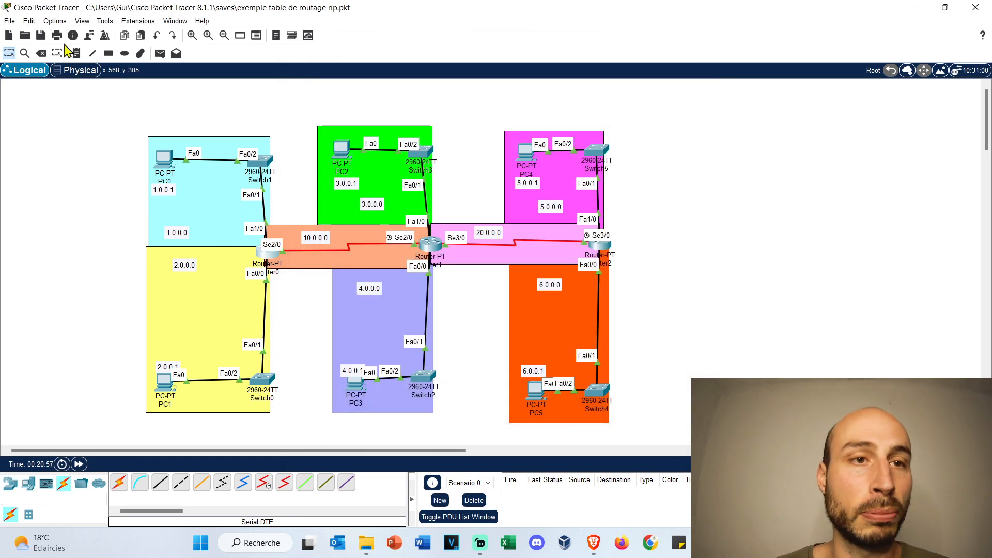
Add network 1.0.0.0 to the RIP routing configuration of Router0.
{"action": "left_click", "coordinate": [191, 34]}
{"action": "scroll", "coordinate": [506, 261], "scroll_direction": "down", "scroll_amount": 3}
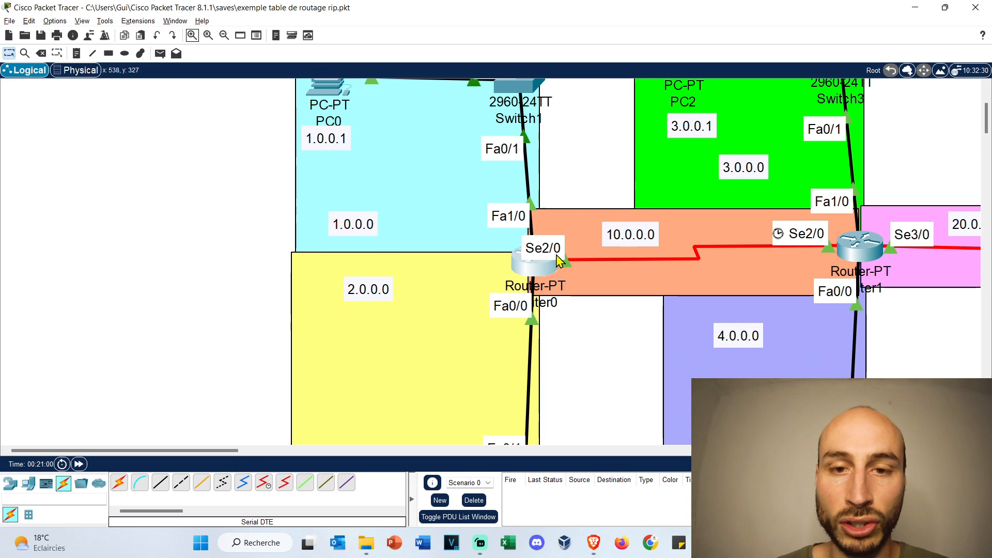
{"action": "left_click", "coordinate": [543, 272]}
{"action": "left_click", "coordinate": [367, 184]}
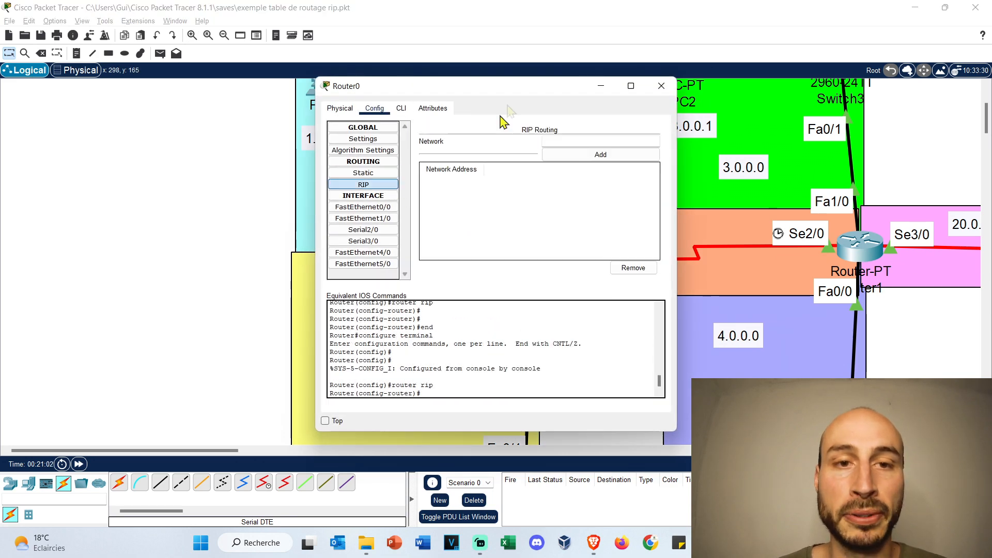
{"action": "left_click_drag", "start_coordinate": [508, 90], "coordinate": [192, 85]}
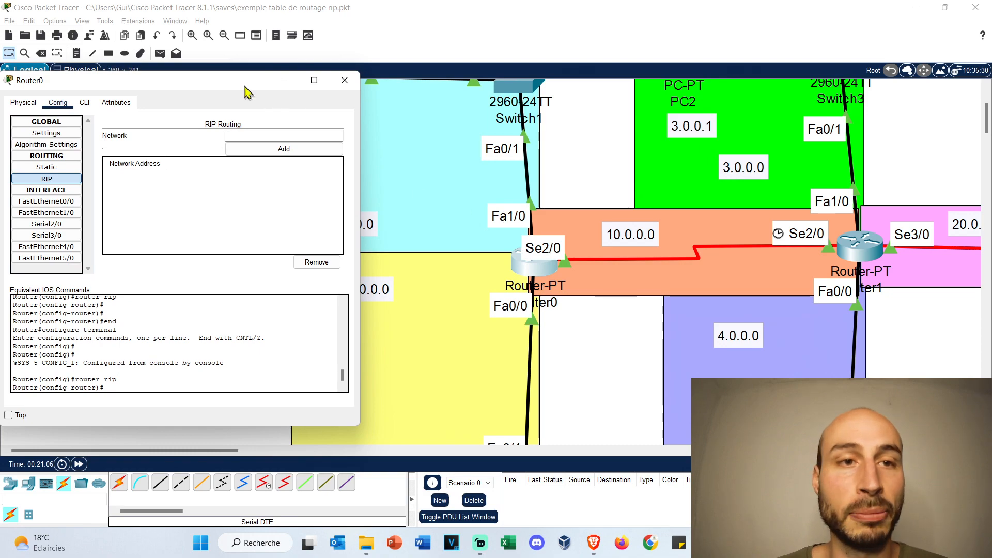
{"action": "left_click_drag", "start_coordinate": [244, 86], "coordinate": [303, 217]}
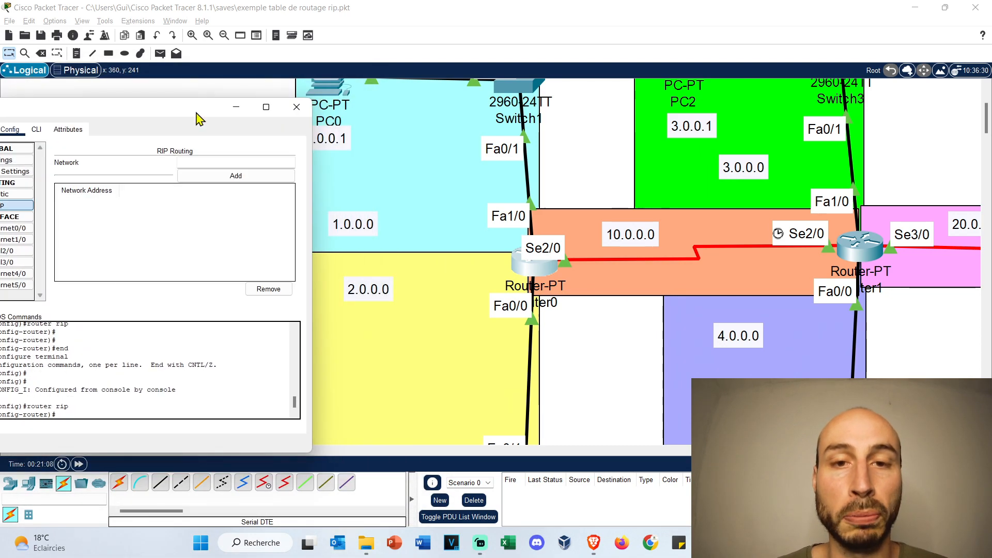
{"action": "left_click_drag", "start_coordinate": [200, 119], "coordinate": [380, 89]}
{"action": "left_click", "coordinate": [379, 132]}
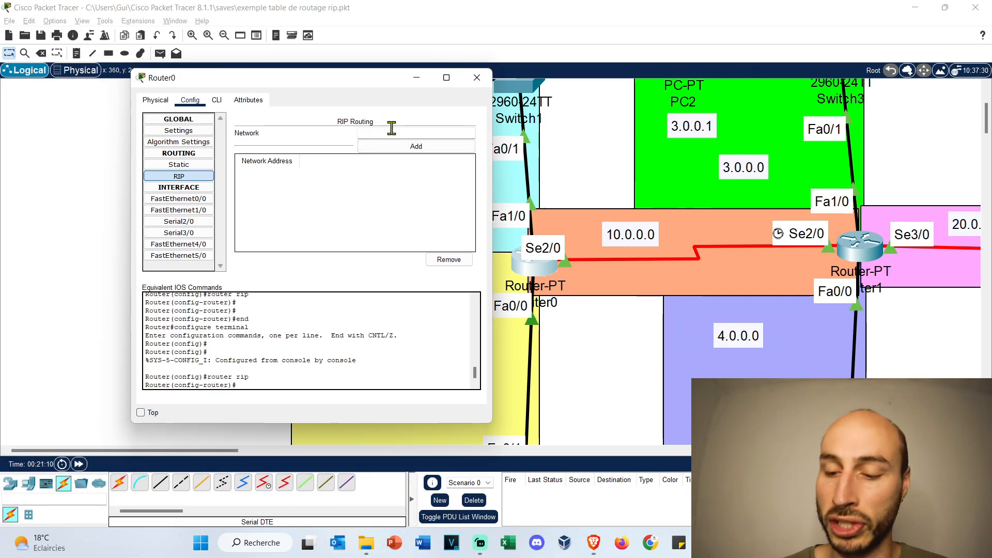
{"action": "type", "text": "1.0.0.0"}
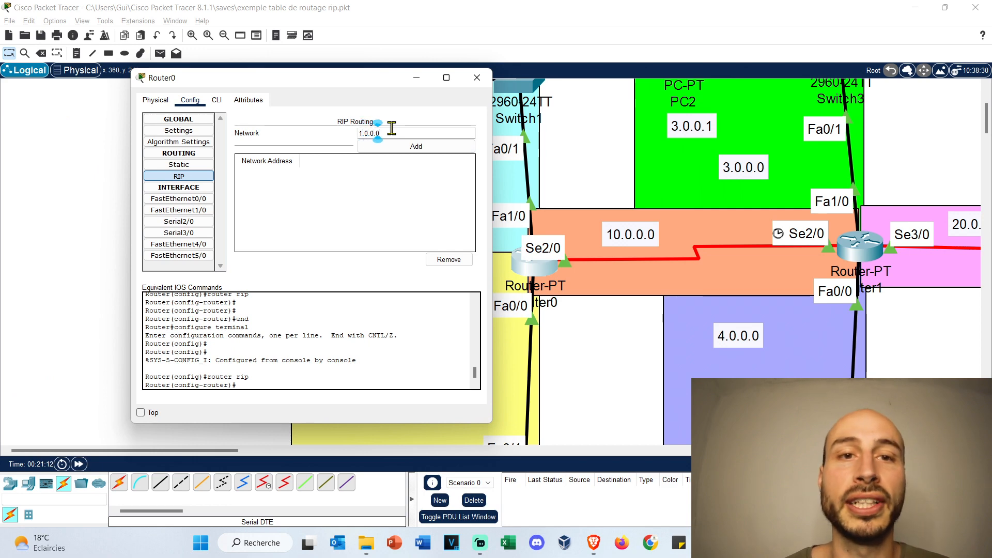
{"action": "left_click", "coordinate": [417, 146]}
Add Router0's second directly connected LAN, network 2.0.0.0, to its RIP routing.
{"action": "left_click_drag", "start_coordinate": [388, 77], "coordinate": [311, 66]}
{"action": "scroll", "coordinate": [468, 375], "scroll_direction": "down", "scroll_amount": 5}
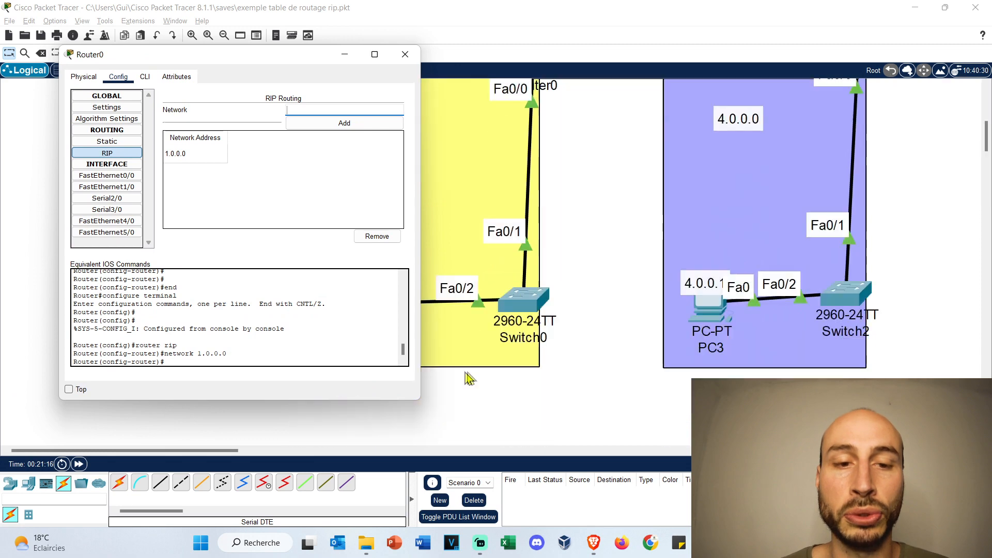
{"action": "scroll", "coordinate": [387, 434], "scroll_direction": "up", "scroll_amount": 2}
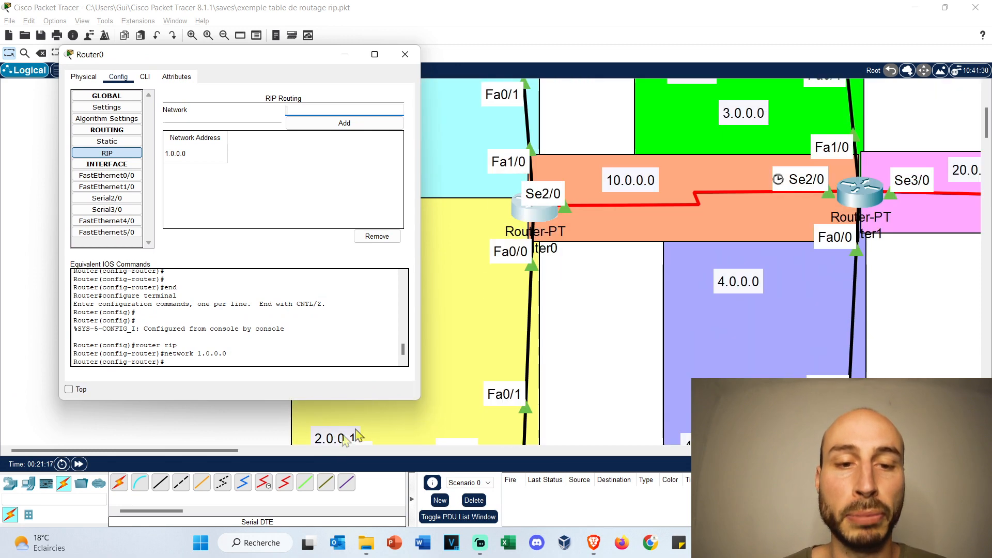
{"action": "type", "text": "2.0.0.0"}
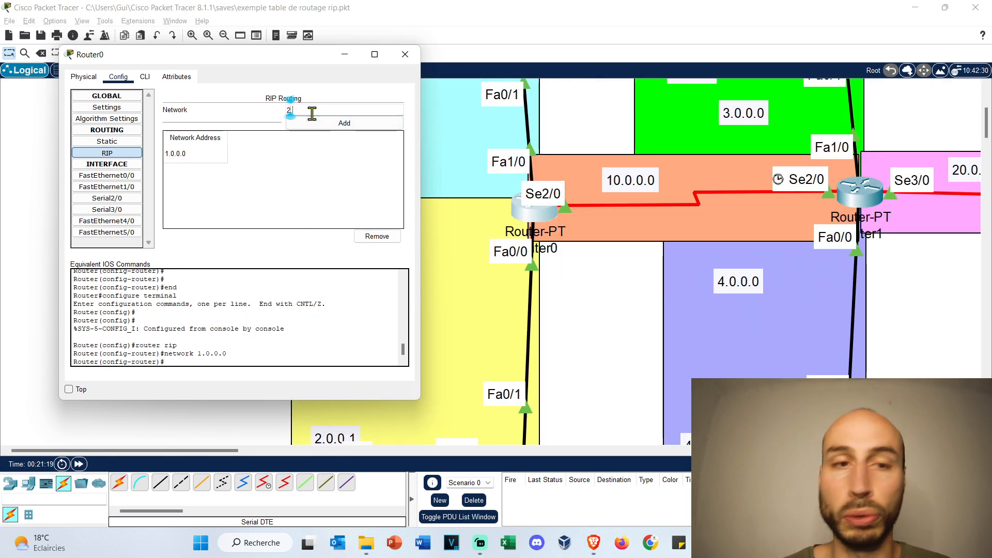
{"action": "left_click", "coordinate": [344, 124]}
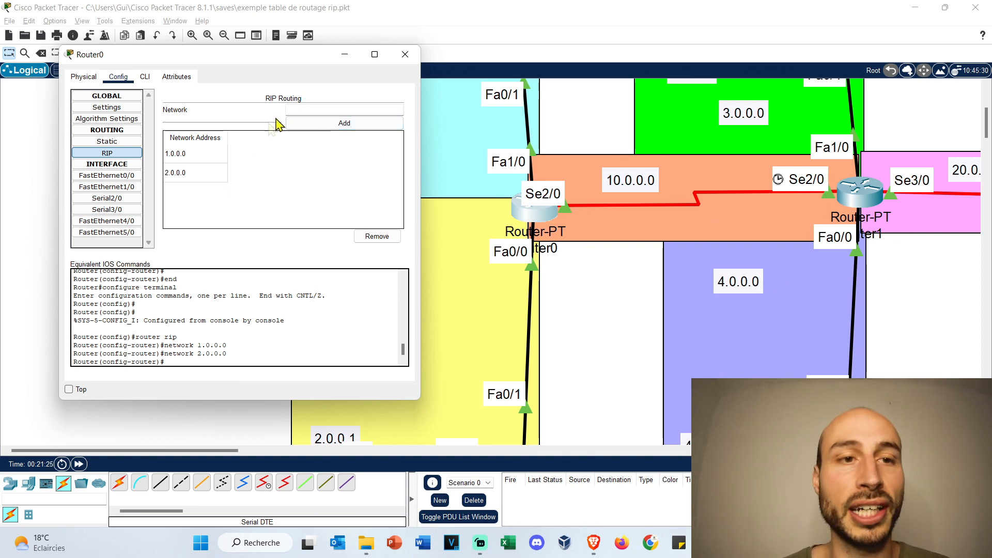
Add the serial link network 10.0.0.0 to Router0's RIP routing and close the router's configuration.
{"action": "left_click", "coordinate": [295, 110]}
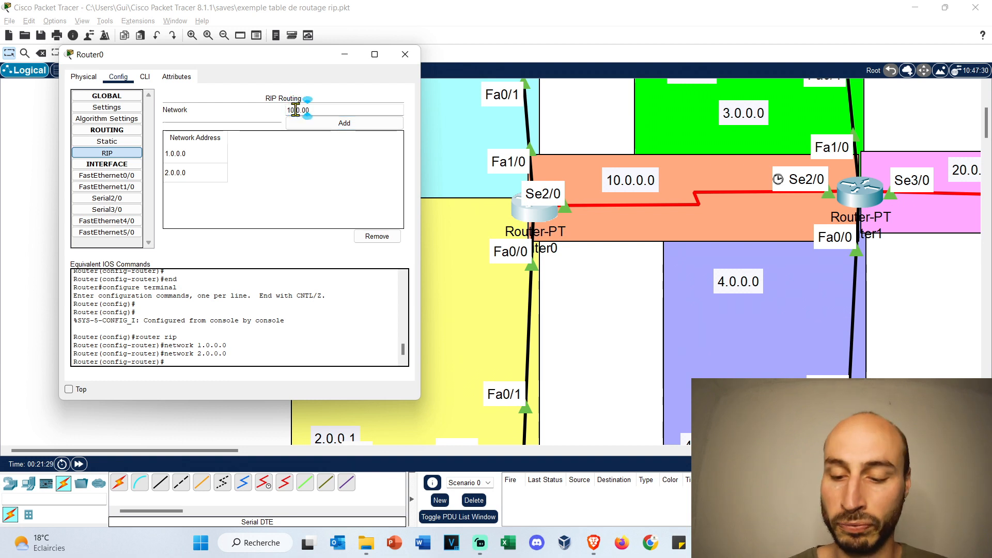
{"action": "left_click", "coordinate": [310, 123]}
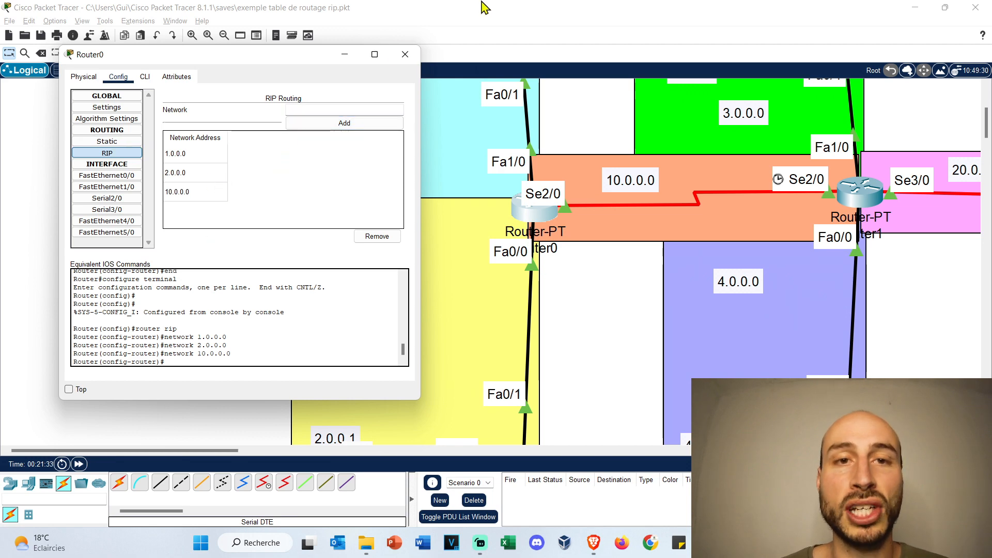
{"action": "left_click", "coordinate": [405, 54]}
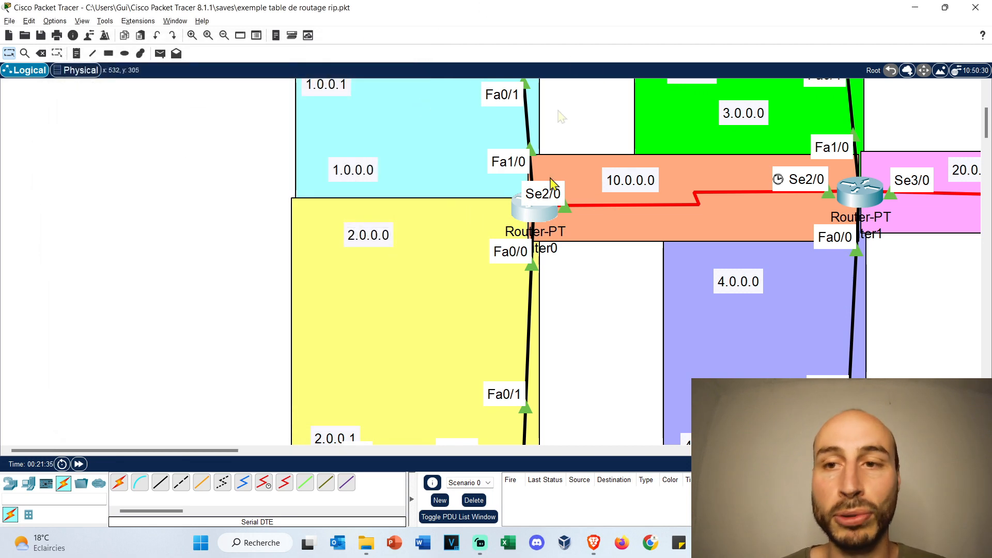
{"action": "left_click_drag", "start_coordinate": [163, 451], "coordinate": [215, 451]}
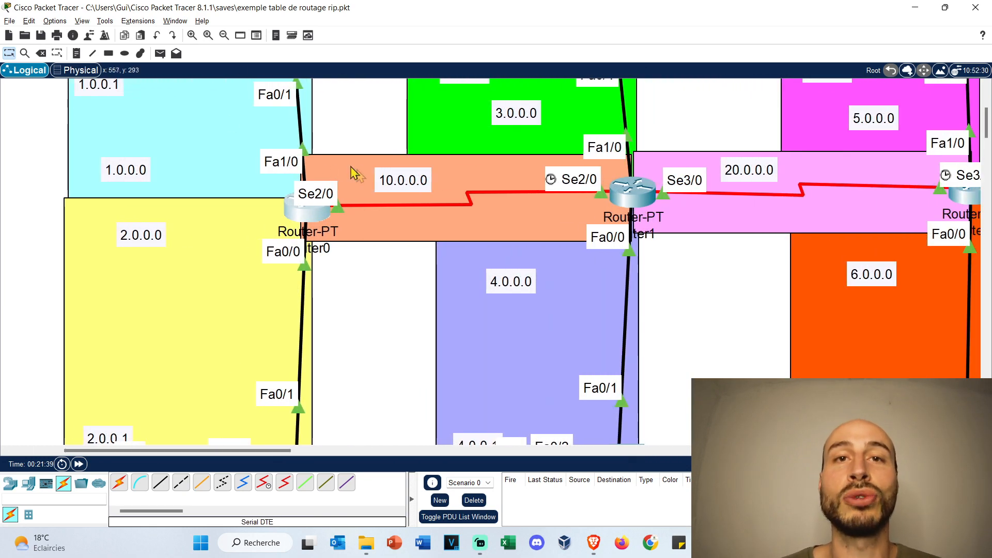
{"action": "left_click", "coordinate": [640, 190]}
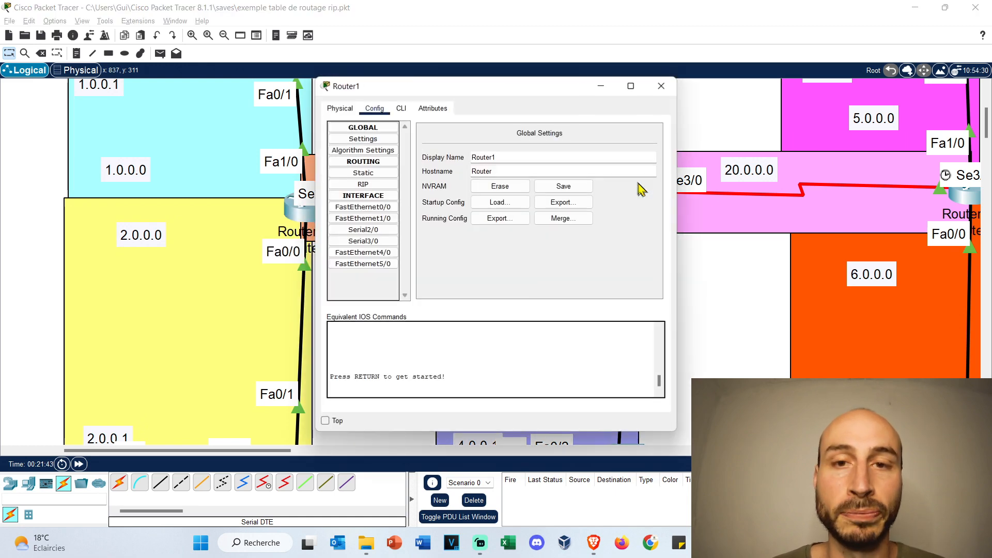
{"action": "left_click", "coordinate": [661, 86]}
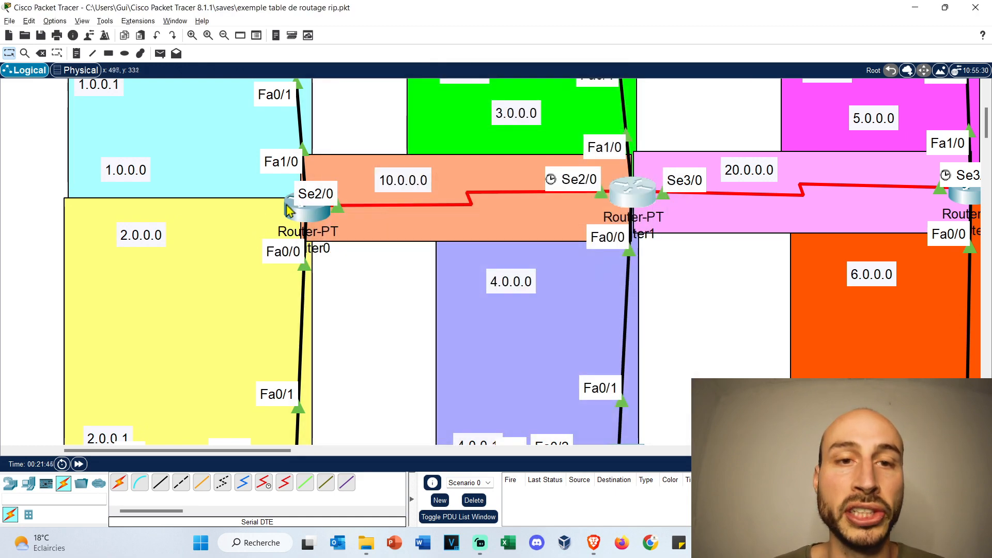
{"action": "scroll", "coordinate": [615, 171], "scroll_direction": "up", "scroll_amount": 1}
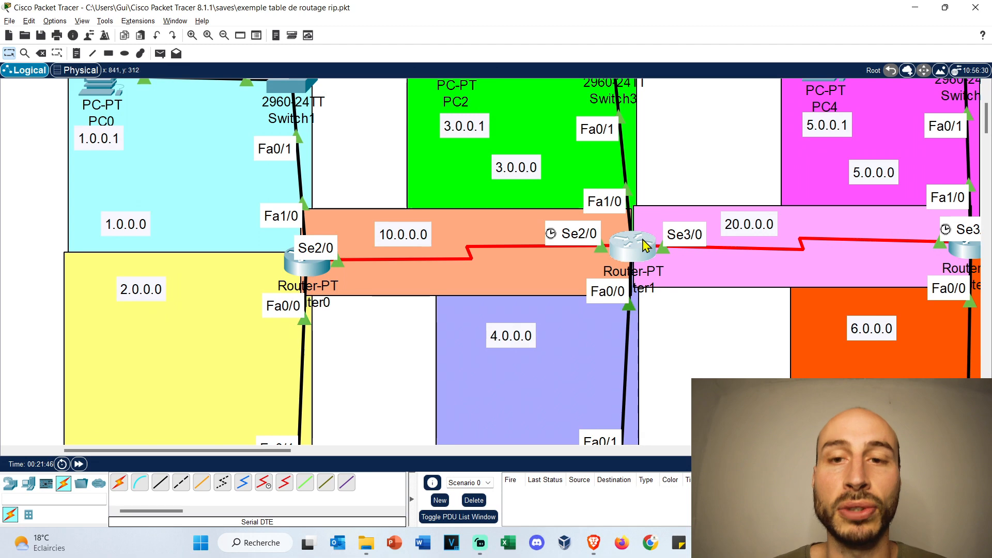
{"action": "left_click", "coordinate": [631, 250]}
{"action": "left_click", "coordinate": [364, 185]}
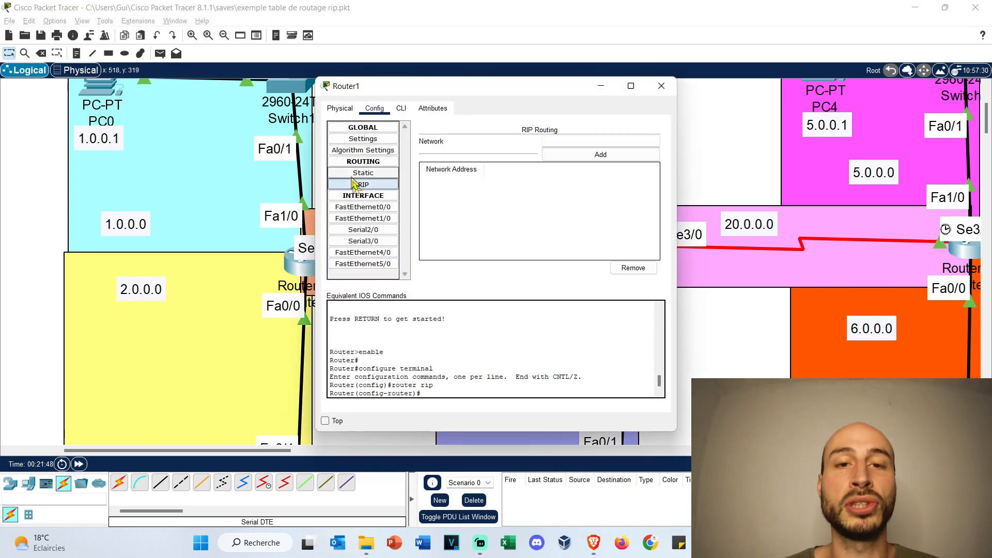
{"action": "left_click_drag", "start_coordinate": [459, 79], "coordinate": [142, 95]}
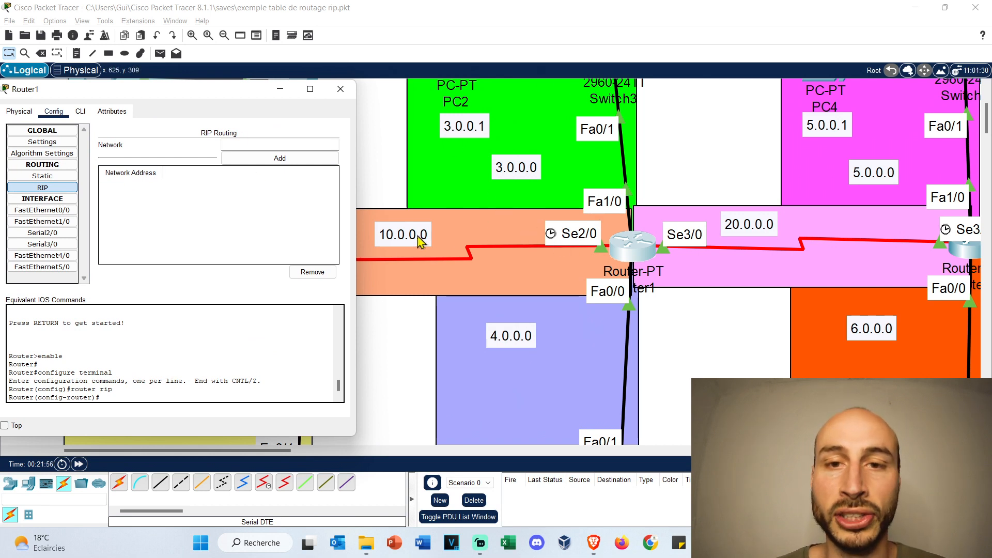
Turn off the preference that always shows port labels in the logical workspace.
{"action": "left_click", "coordinate": [55, 21]}
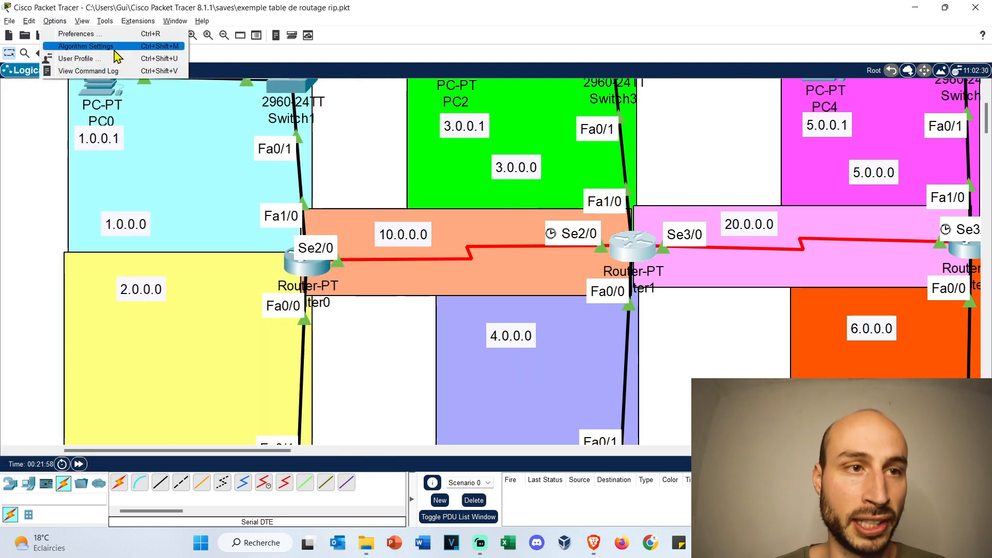
{"action": "left_click", "coordinate": [76, 34]}
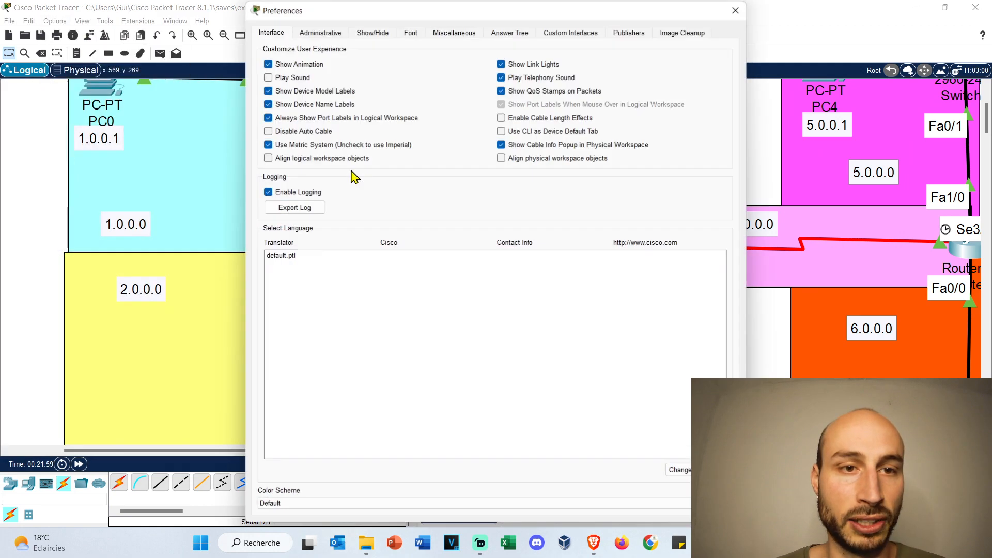
{"action": "left_click", "coordinate": [268, 118]}
{"action": "left_click", "coordinate": [736, 10]}
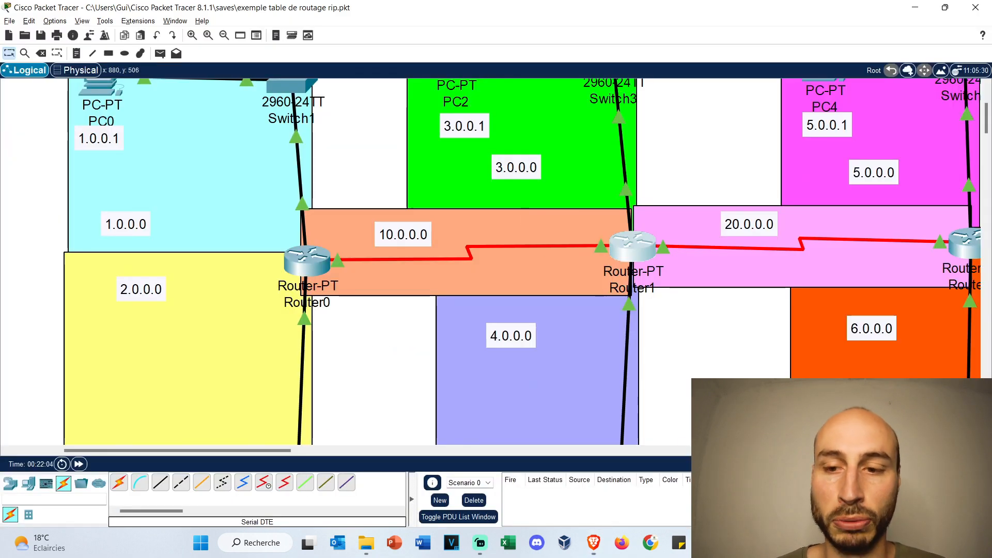
Add the serial link network 10.0.0.0 to the RIP routing configuration of Router1.
{"action": "left_click", "coordinate": [632, 246]}
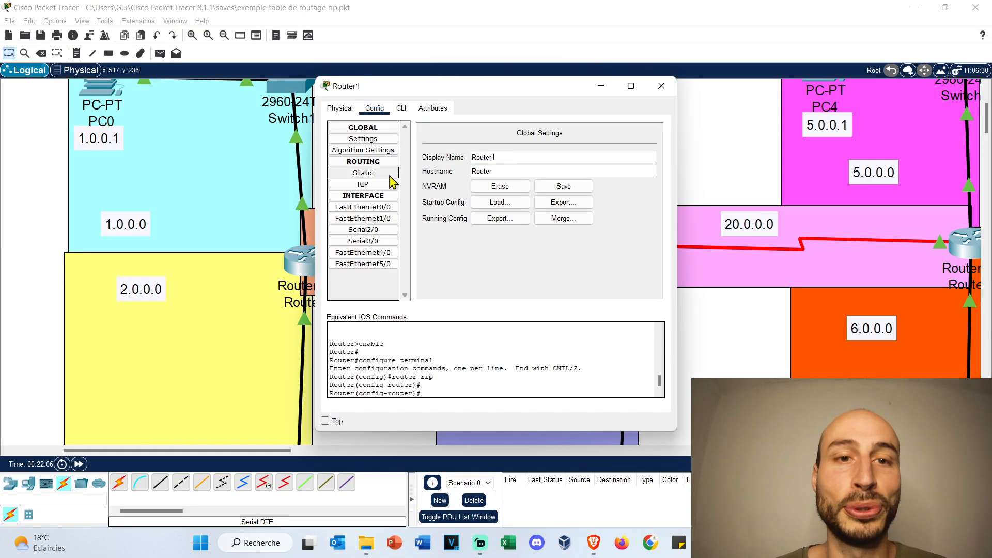
{"action": "left_click", "coordinate": [363, 184]}
{"action": "left_click_drag", "start_coordinate": [470, 94], "coordinate": [175, 65]}
{"action": "left_click", "coordinate": [354, 115]}
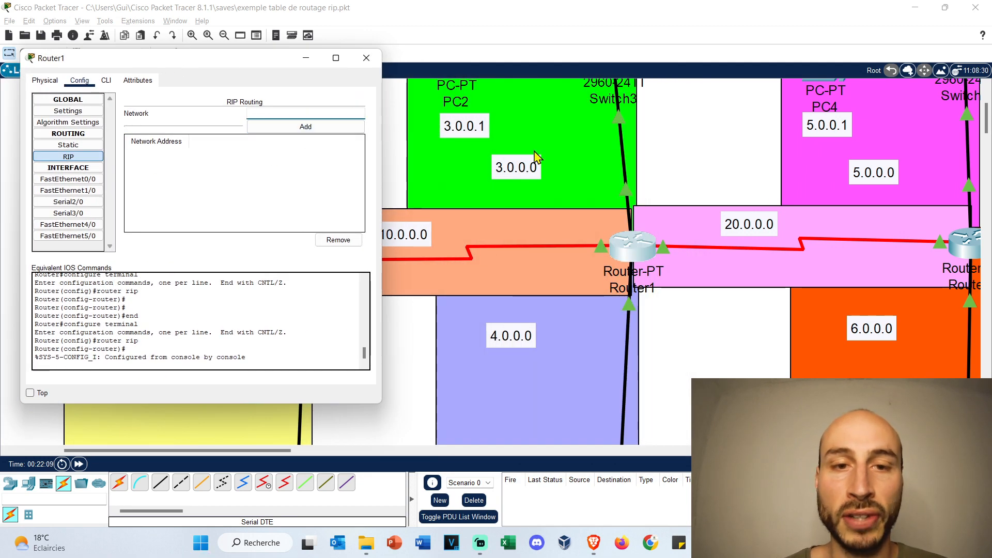
{"action": "type", "text": "10.0.0"}
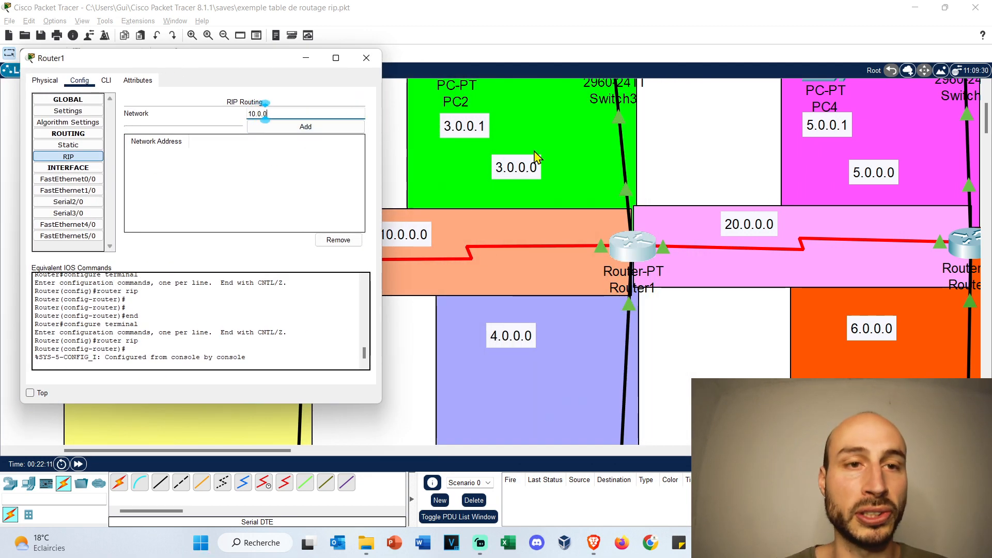
{"action": "type", "text": ".0"}
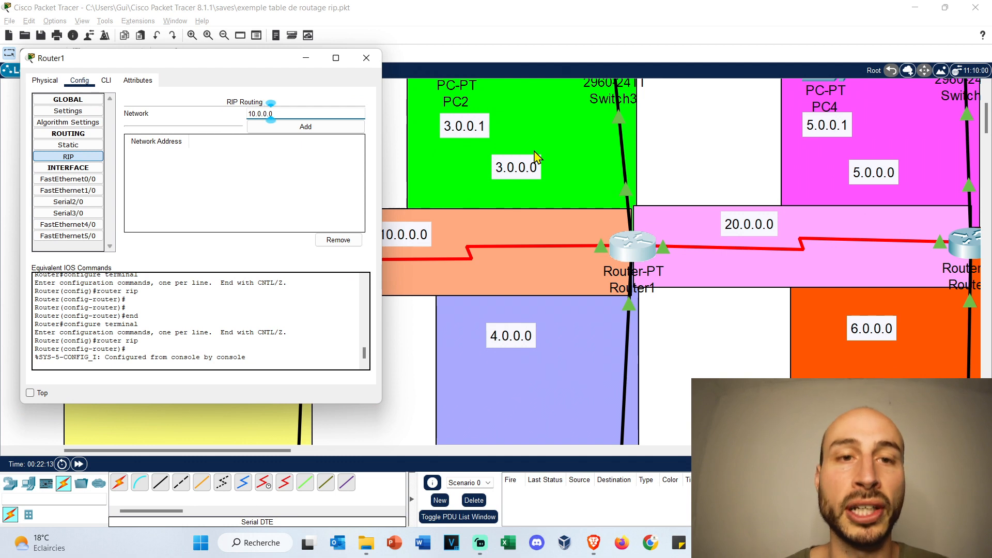
{"action": "left_click", "coordinate": [332, 126]}
Add Router1's two directly connected LANs, networks 3.0.0.0 and 4.0.0.0, to its RIP routing.
{"action": "left_click", "coordinate": [338, 112]}
{"action": "type", "text": "3.0.0.0"}
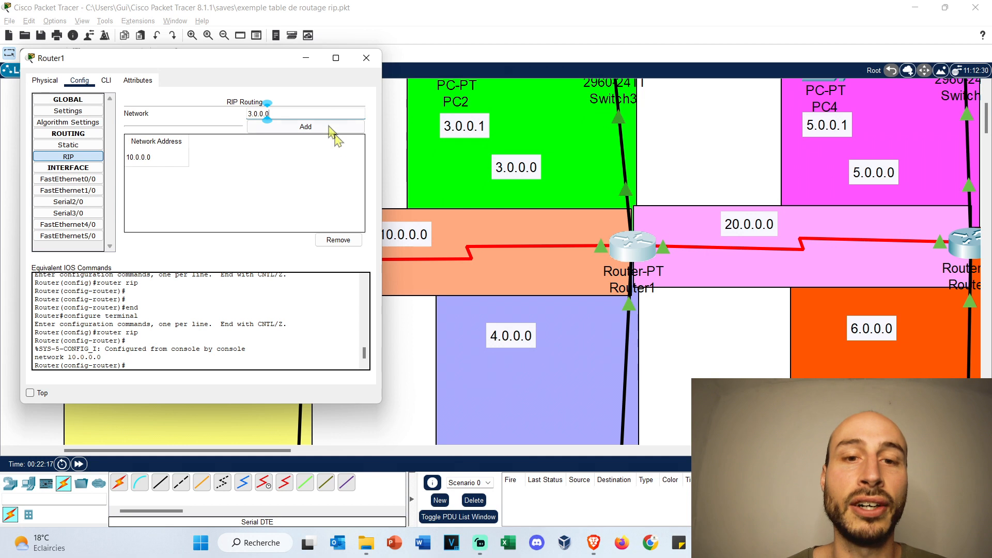
{"action": "left_click", "coordinate": [332, 125]}
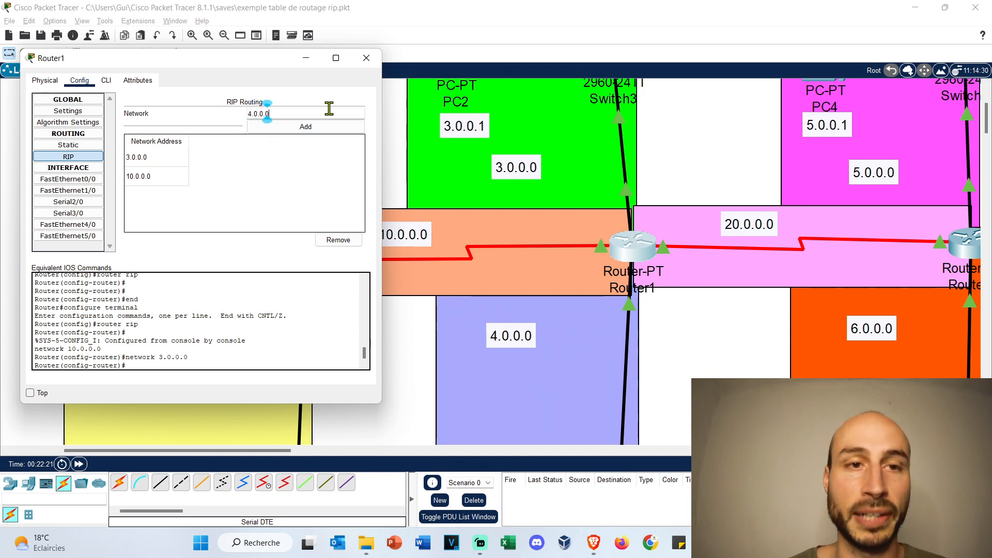
{"action": "left_click", "coordinate": [295, 109]}
{"action": "type", "text": "4.0.0.0"}
{"action": "left_click", "coordinate": [306, 127]}
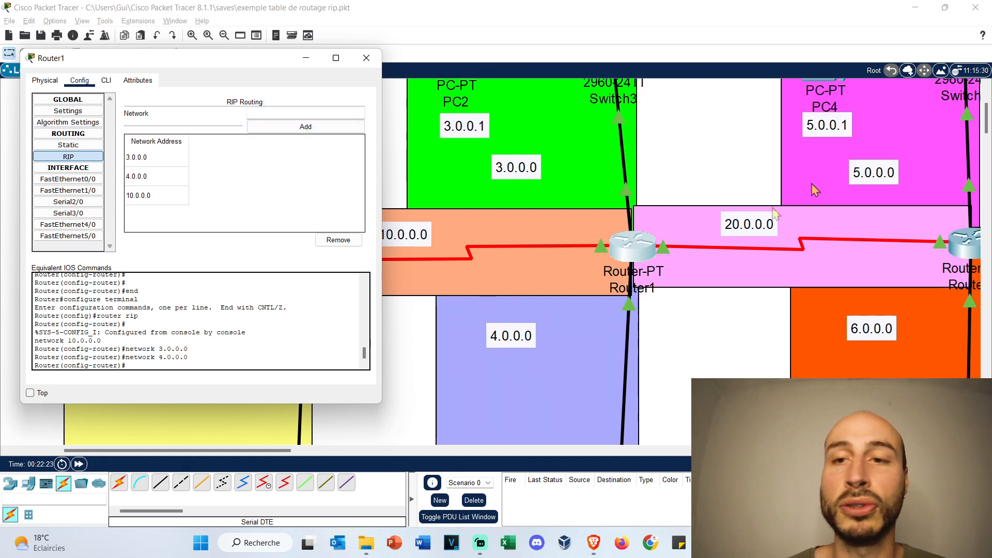
Add the second serial link network 20.0.0.0 to Router1's RIP routing and save the project file.
{"action": "left_click", "coordinate": [286, 116]}
{"action": "type", "text": "20.0.0.0"}
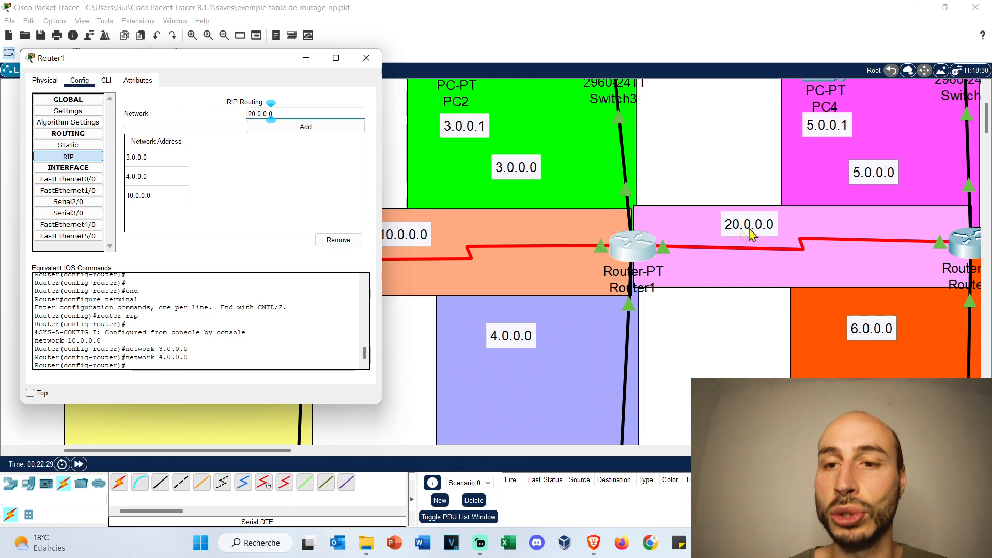
{"action": "left_click", "coordinate": [336, 128]}
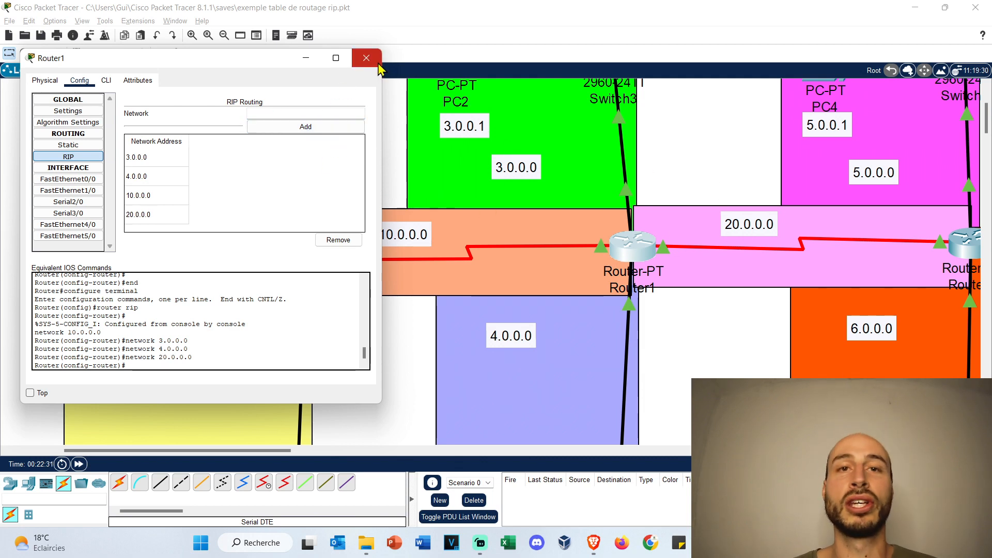
{"action": "left_click", "coordinate": [373, 60]}
{"action": "key", "text": "ctrl+s"}
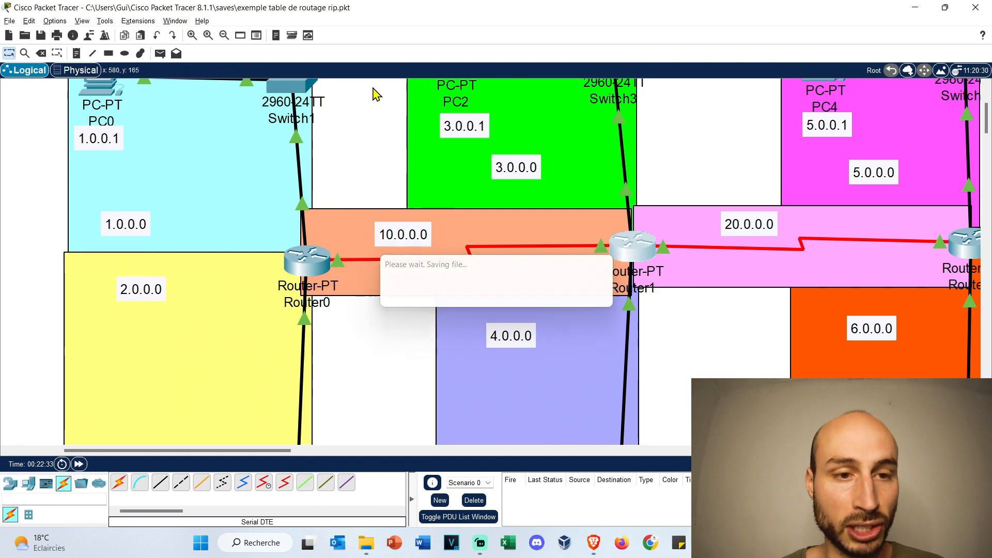
Ping 3.0.0.1 from PC1's command prompt to test the route to PC2 through Router0 and Router1.
{"action": "left_click", "coordinate": [224, 35]}
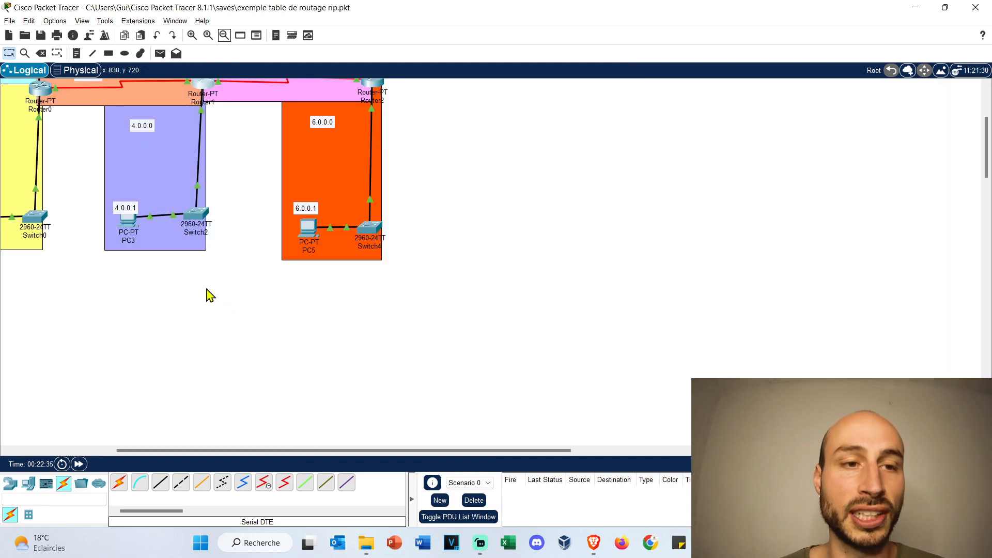
{"action": "left_click_drag", "start_coordinate": [504, 450], "coordinate": [372, 446]}
{"action": "scroll", "coordinate": [321, 334], "scroll_direction": "down", "scroll_amount": 1}
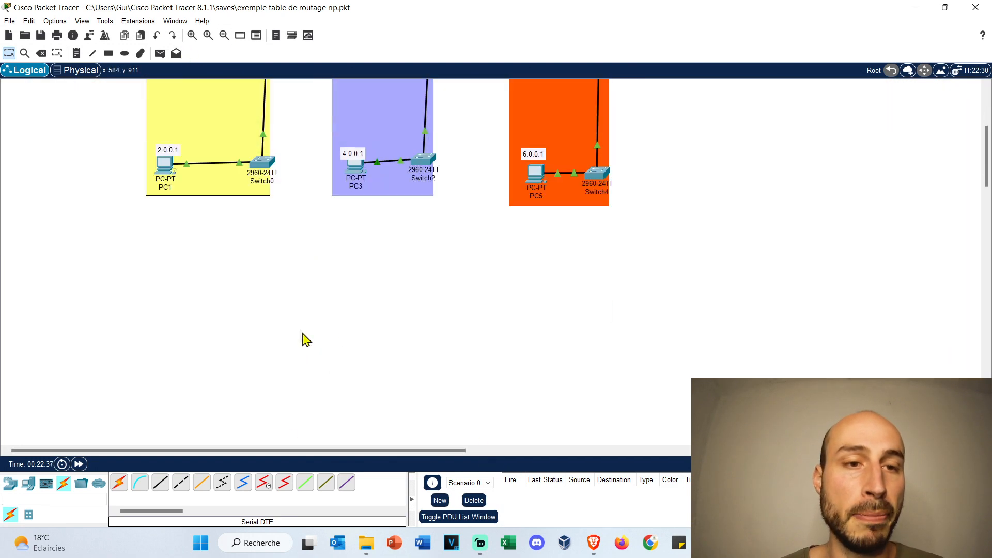
{"action": "scroll", "coordinate": [279, 320], "scroll_direction": "up", "scroll_amount": 3}
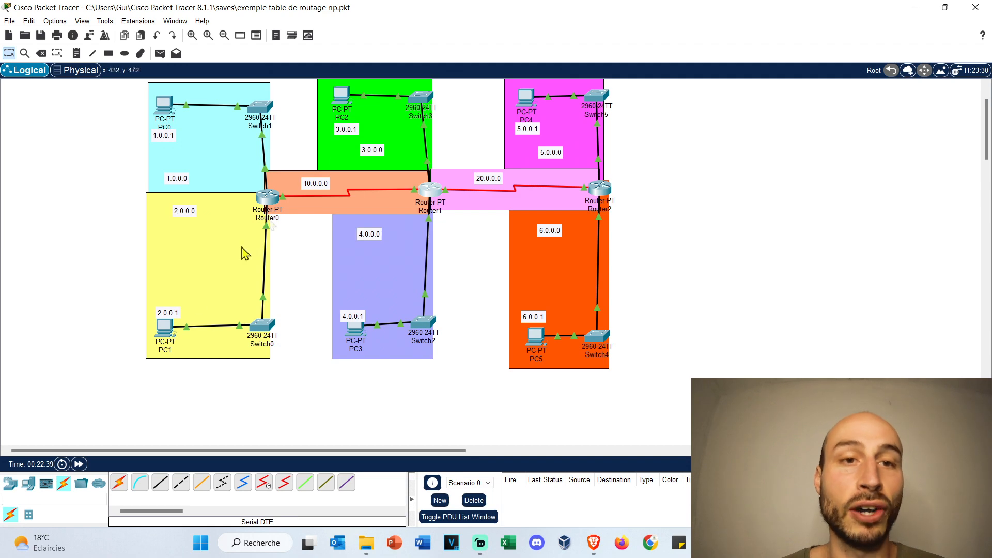
{"action": "left_click", "coordinate": [165, 329]}
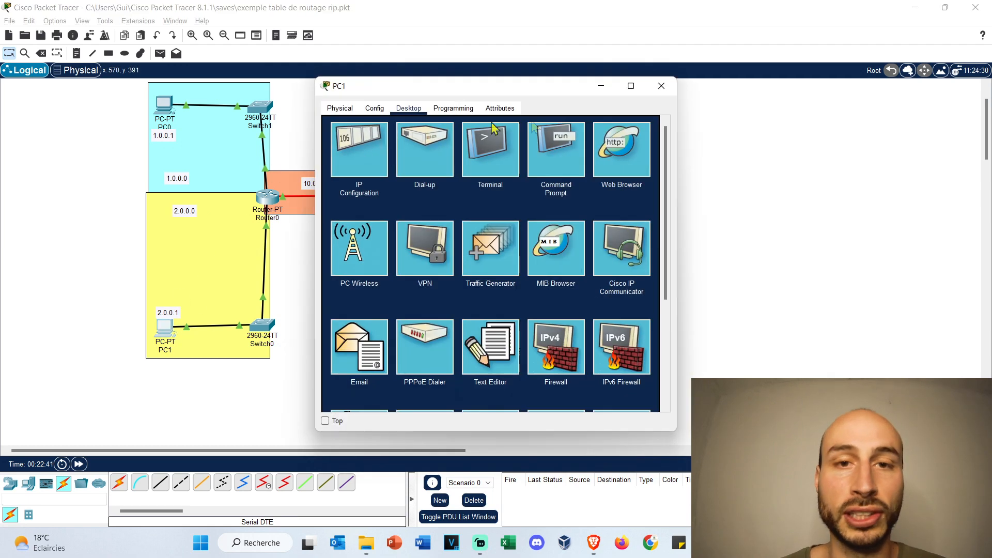
{"action": "left_click", "coordinate": [555, 146]}
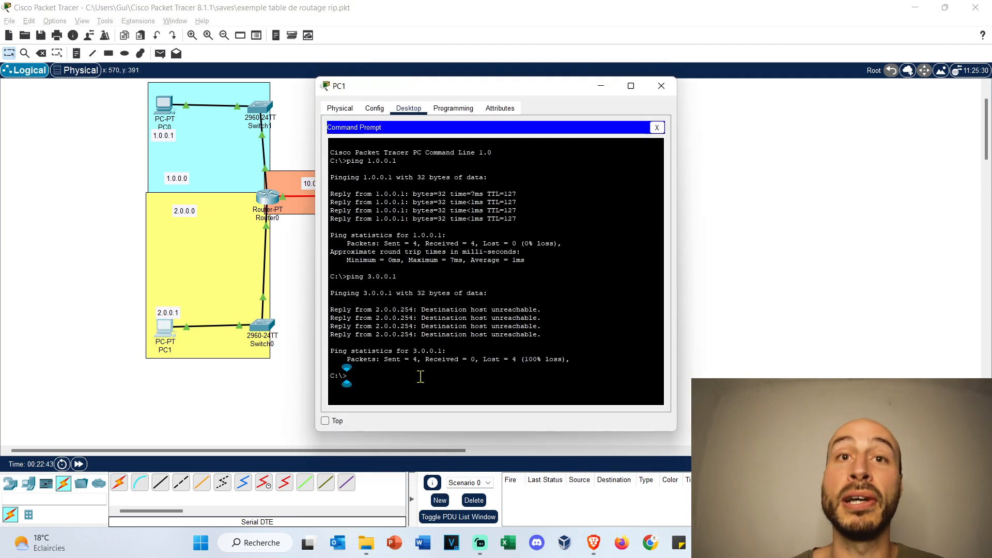
{"action": "key", "text": "Up"}
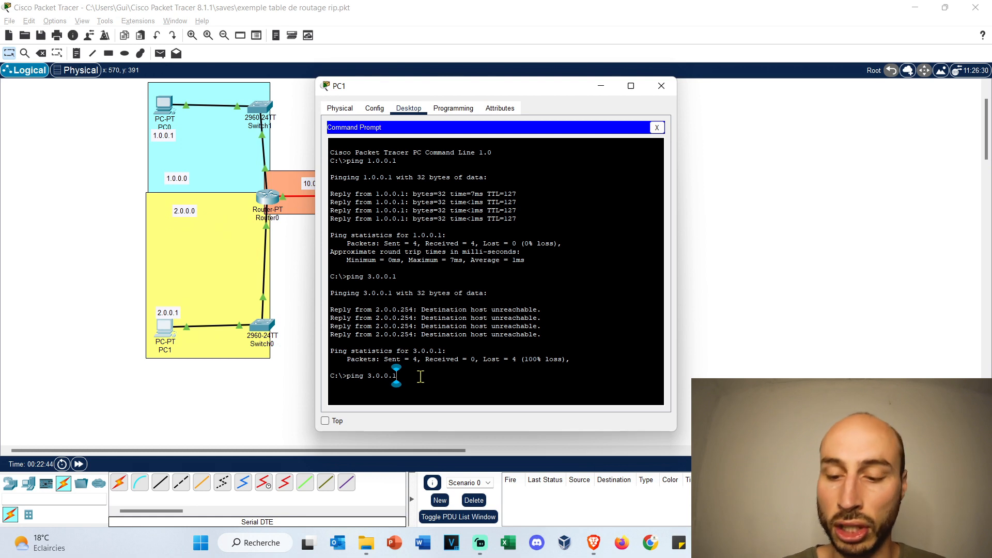
{"action": "key", "text": "Return"}
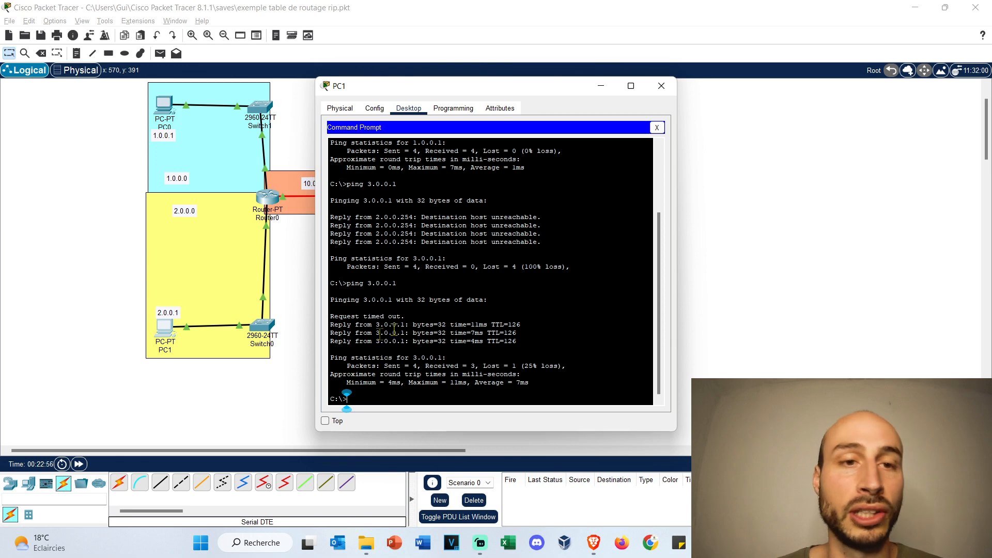
Repeat the ping to 3.0.0.1 from PC1 beside the topology and close PC1's window.
{"action": "left_click_drag", "start_coordinate": [413, 90], "coordinate": [562, 67]}
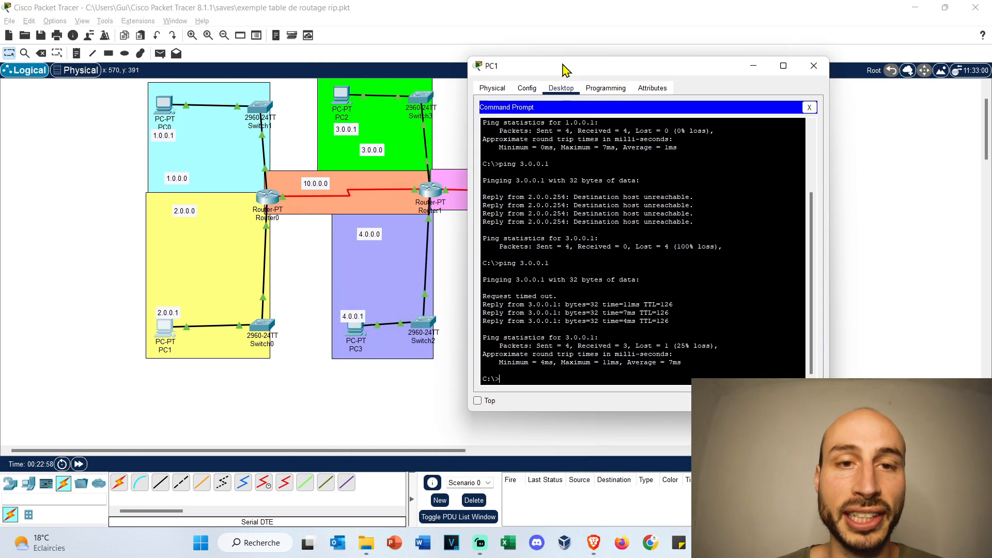
{"action": "key", "text": "Up"}
{"action": "key", "text": "Return"}
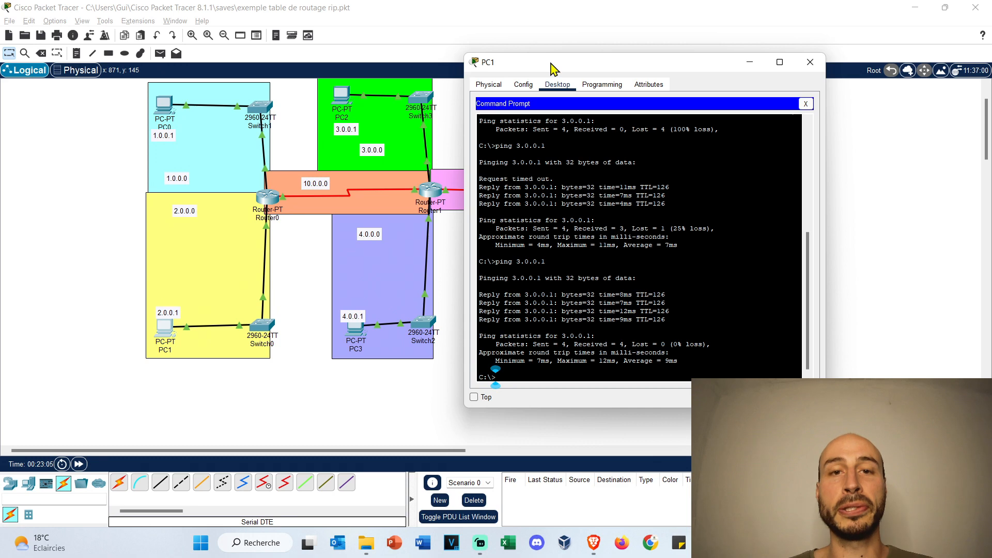
{"action": "left_click", "coordinate": [810, 62]}
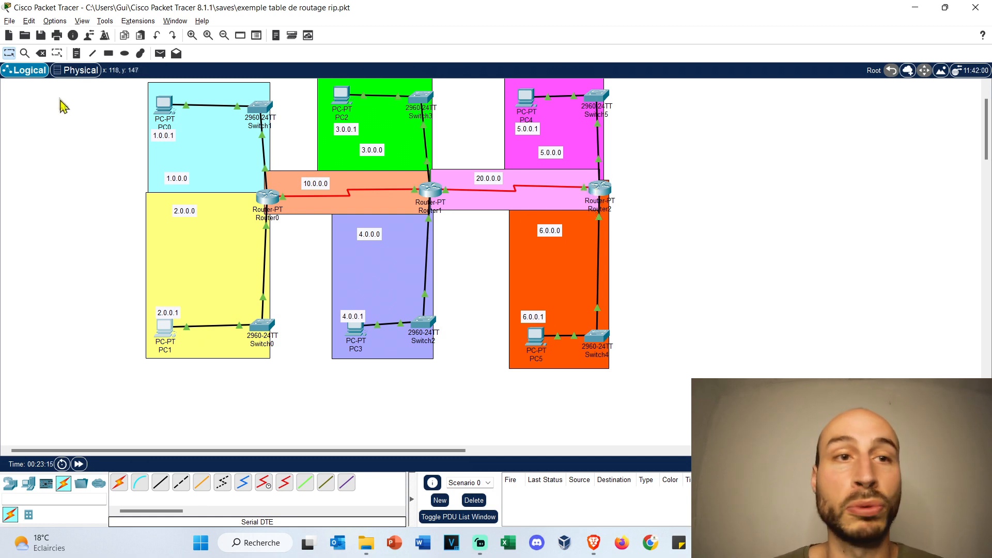
Add network 5.0.0.0 to the RIP routing configuration of Router2.
{"action": "left_click", "coordinate": [192, 35]}
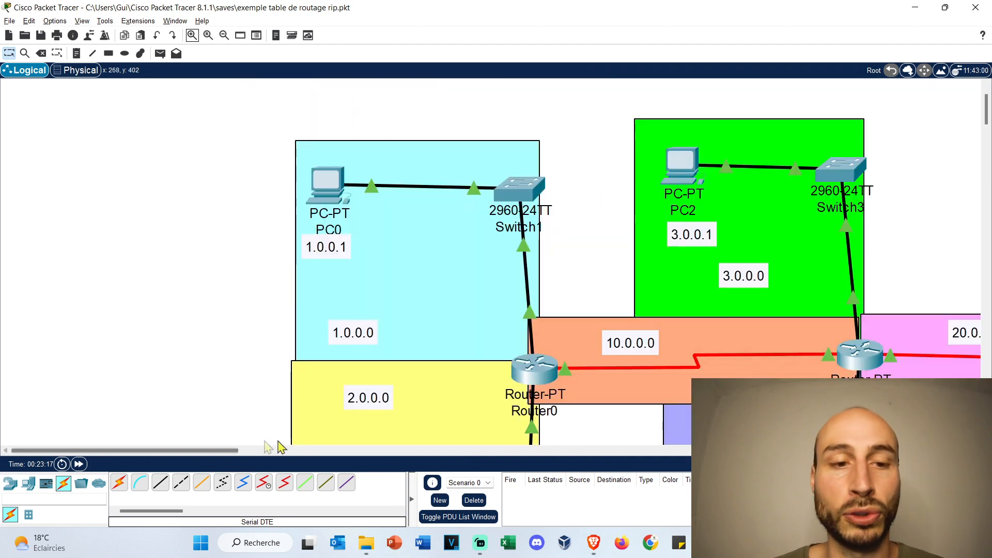
{"action": "left_click_drag", "start_coordinate": [235, 452], "coordinate": [360, 452]}
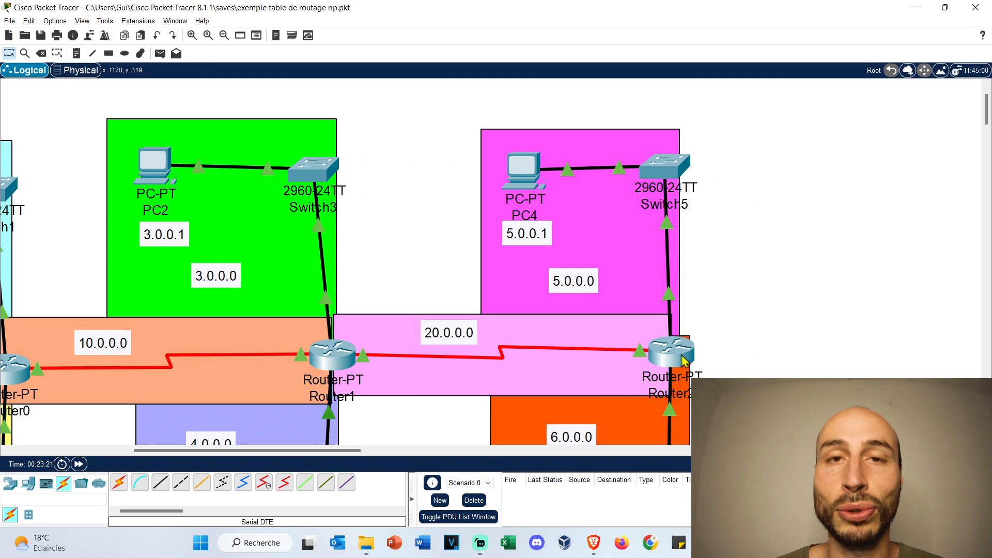
{"action": "scroll", "coordinate": [685, 360], "scroll_direction": "down", "scroll_amount": 3}
{"action": "left_click", "coordinate": [681, 192]}
{"action": "left_click", "coordinate": [363, 184]}
{"action": "left_click_drag", "start_coordinate": [521, 89], "coordinate": [273, 56]}
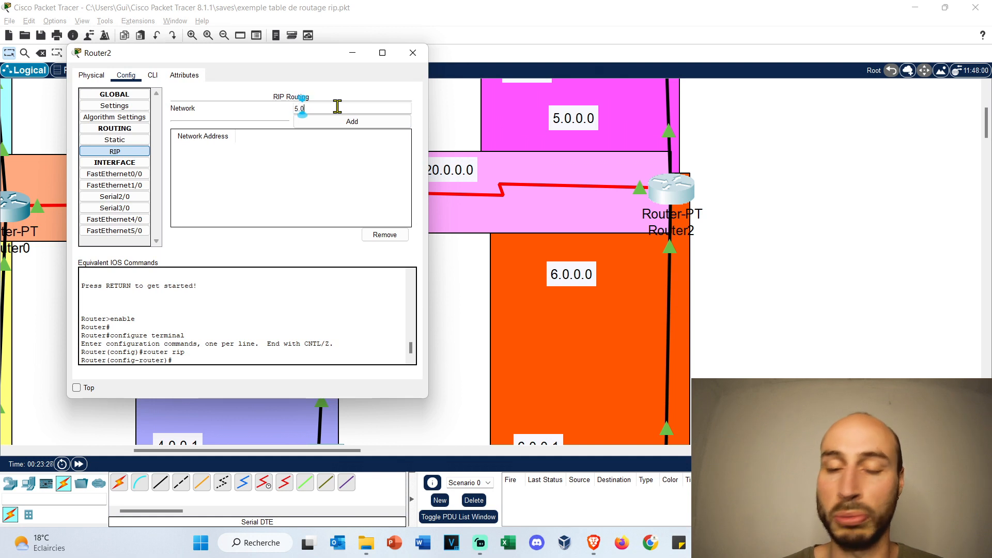
{"action": "left_click", "coordinate": [359, 123]}
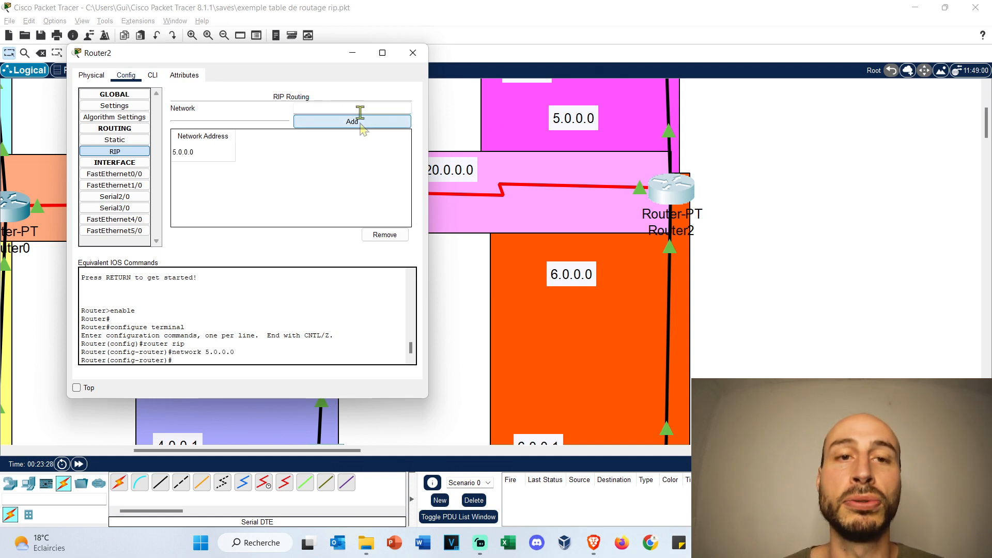
Add Router2's second directly connected LAN, network 6.0.0.0, to its RIP routing.
{"action": "left_click", "coordinate": [372, 113]}
{"action": "type", "text": "6.0.0.0"}
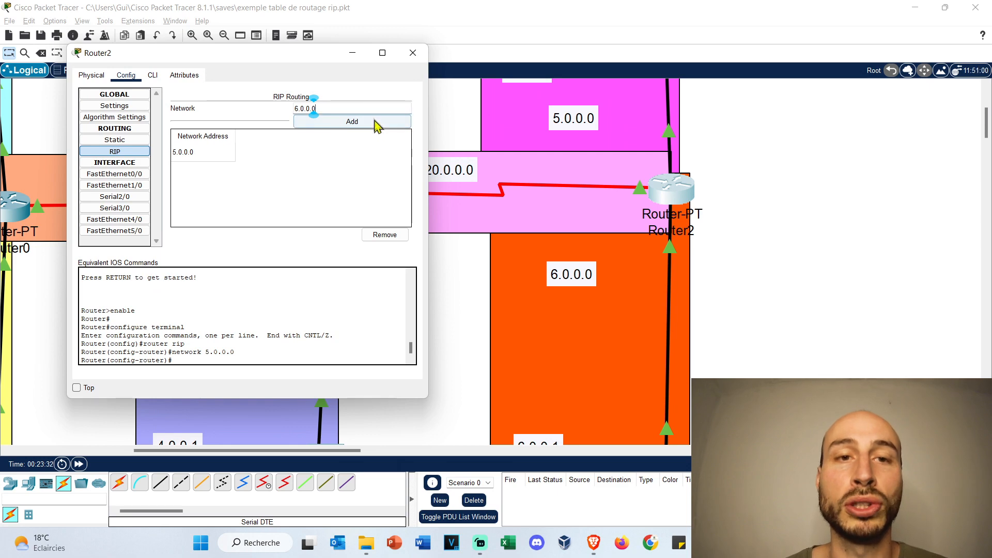
{"action": "left_click", "coordinate": [376, 123]}
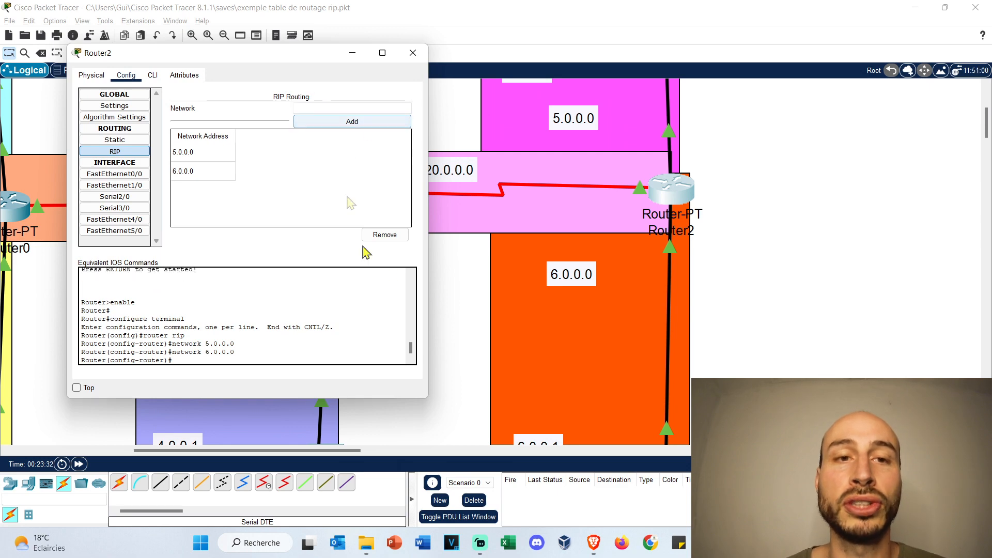
Add the serial link network 20.0.0.0 to Router2's RIP routing and close the router's configuration window.
{"action": "left_click_drag", "start_coordinate": [297, 59], "coordinate": [249, 58]}
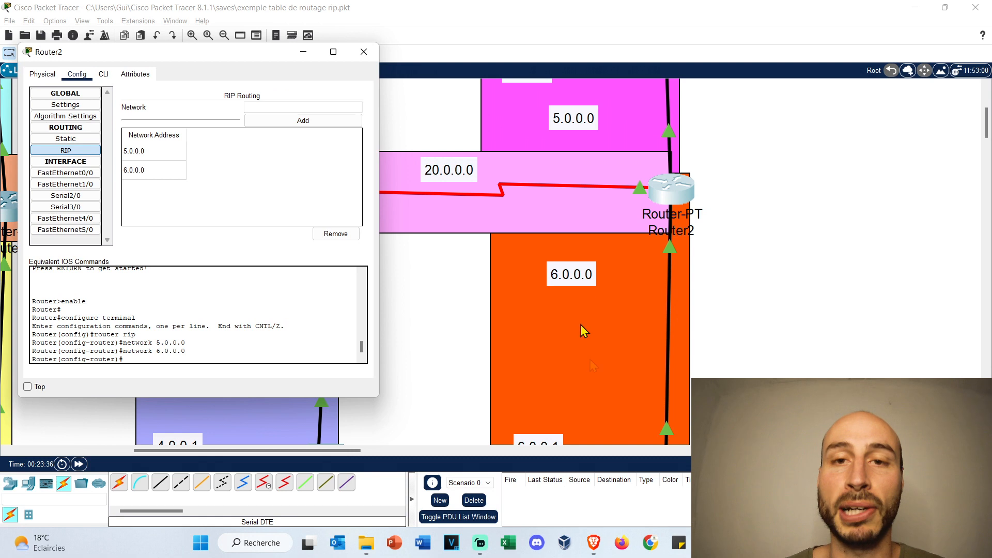
{"action": "left_click", "coordinate": [299, 106]}
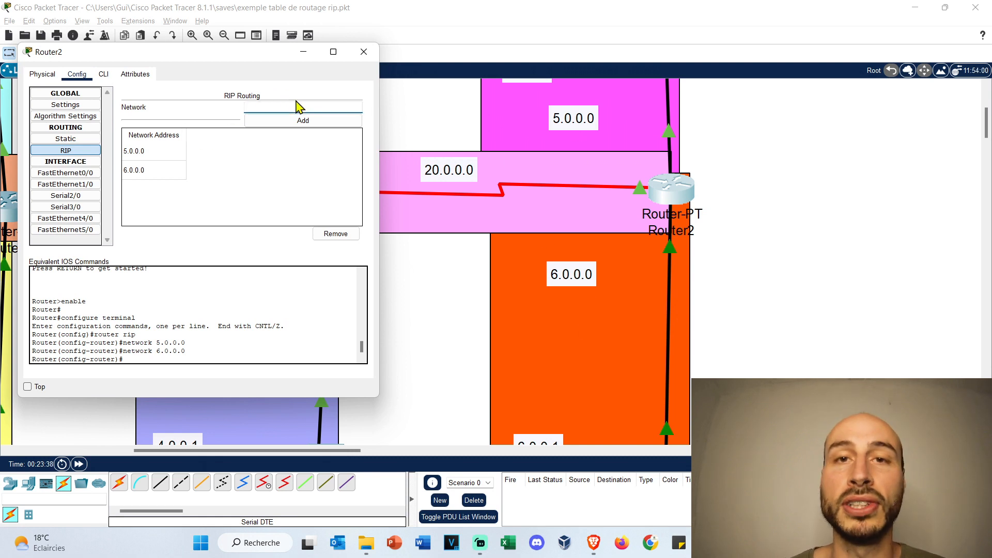
{"action": "type", "text": "20.0.0."}
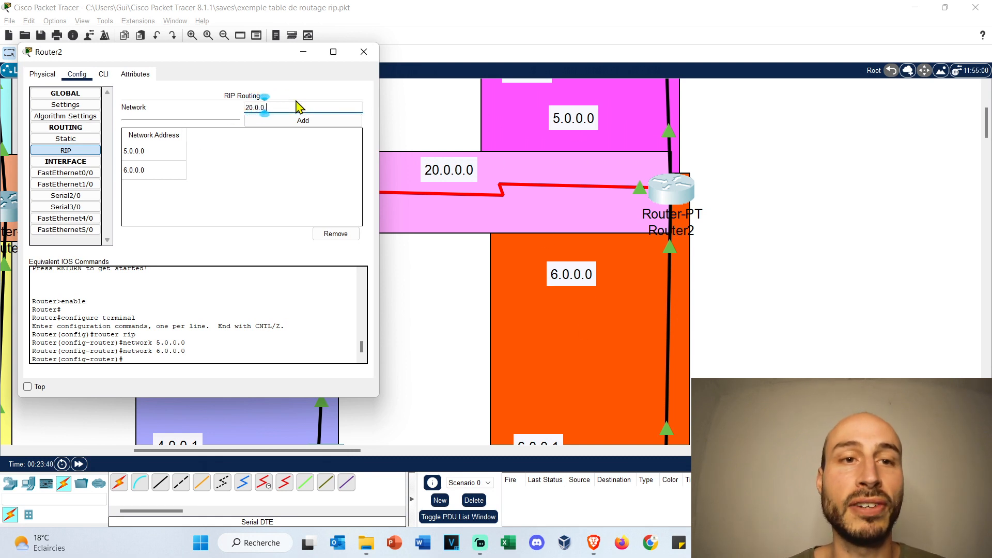
{"action": "type", "text": "0"}
{"action": "left_click", "coordinate": [300, 120]}
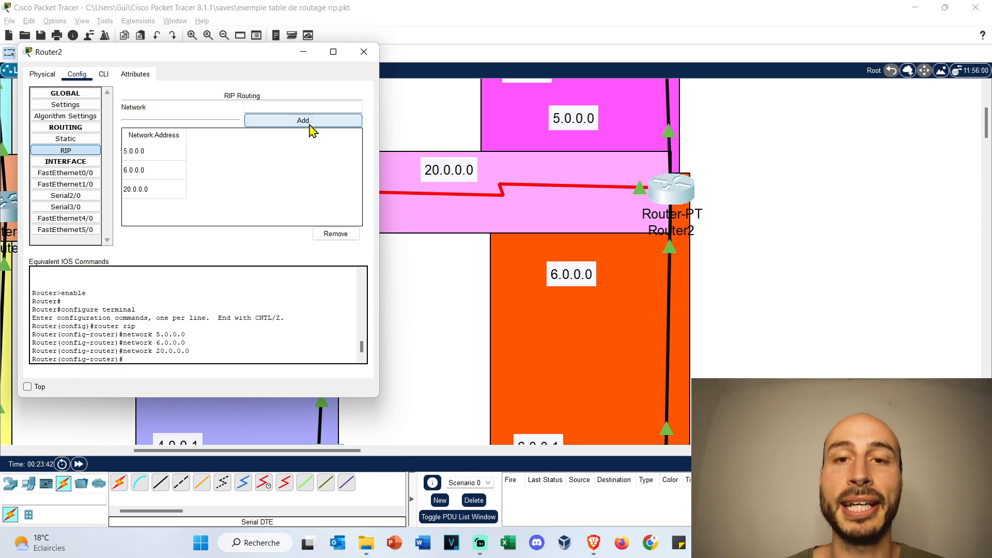
{"action": "left_click", "coordinate": [364, 52]}
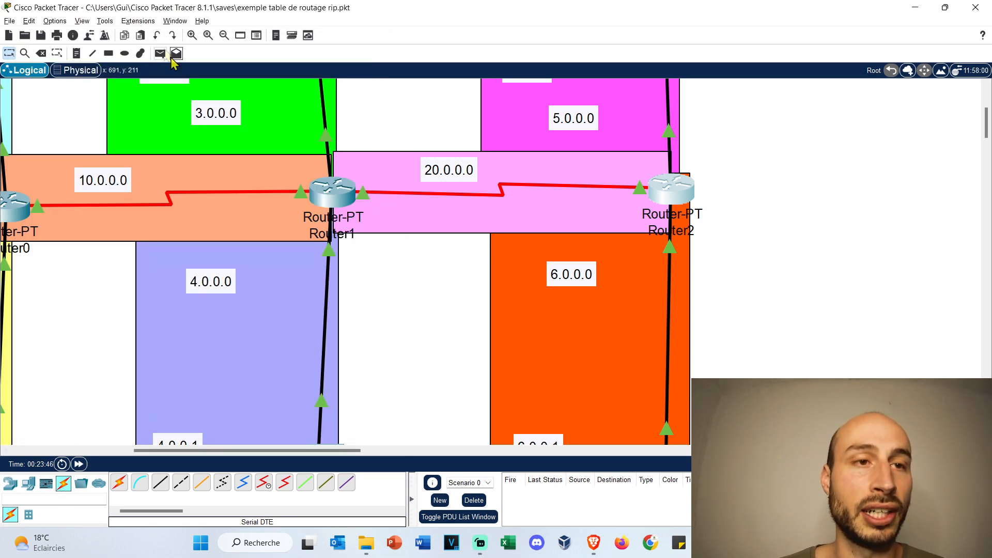
Switch to simulation mode and create a simple PDU from PC1 to PC5 across the whole topology.
{"action": "left_click", "coordinate": [224, 34]}
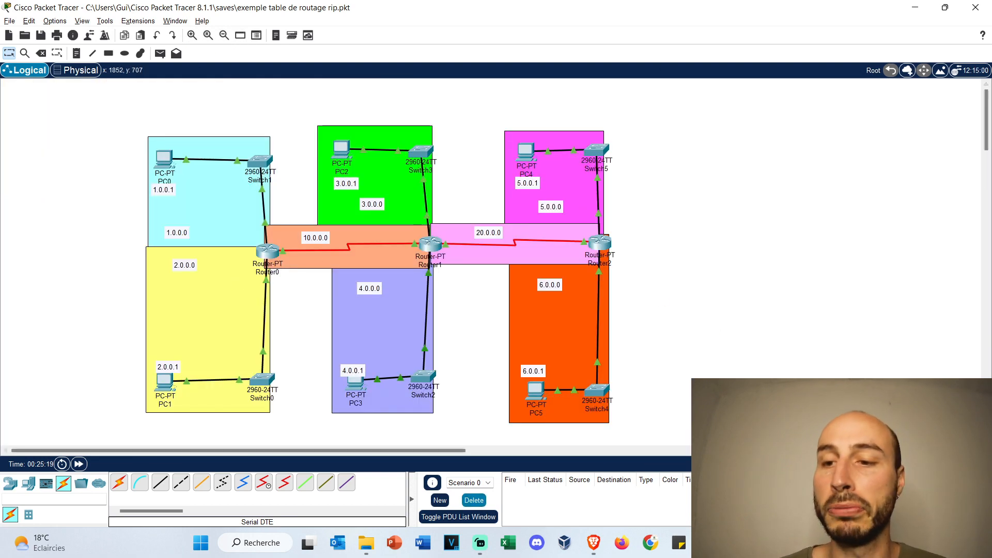
{"action": "key", "text": "shift+s"}
{"action": "left_click", "coordinate": [160, 54]}
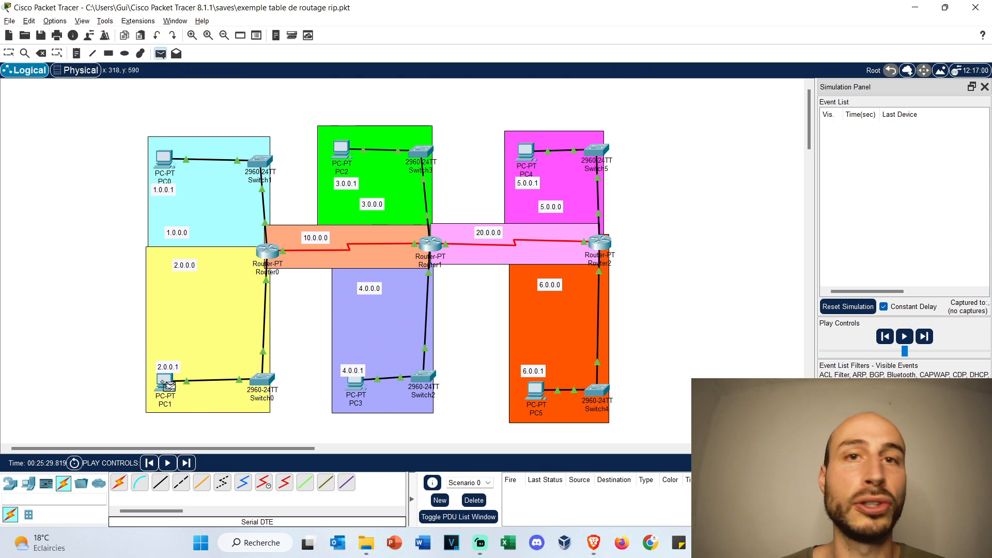
{"action": "left_click", "coordinate": [538, 391]}
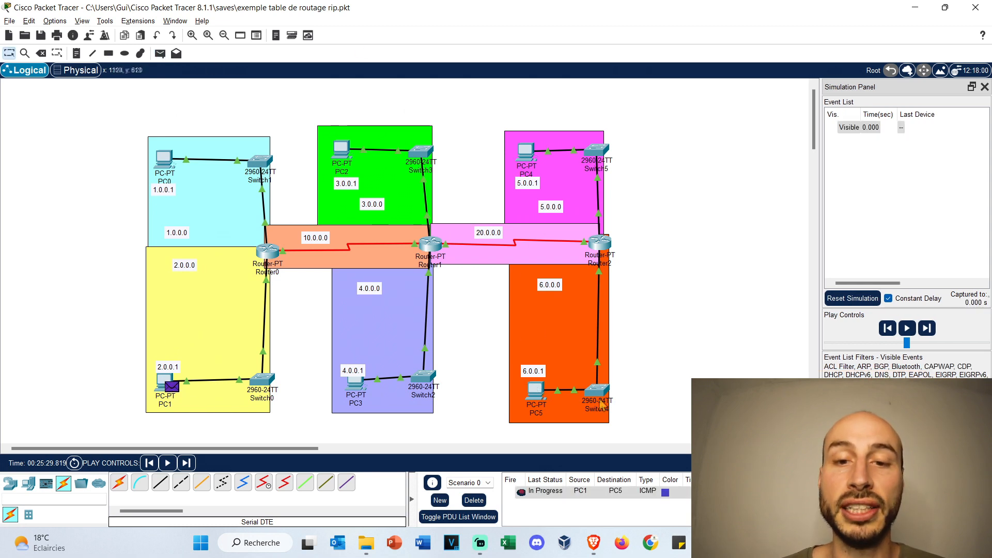
Advance the simulation event by event to follow the ICMP packet from PC1 through the three routers to PC5.
{"action": "left_click", "coordinate": [908, 331]}
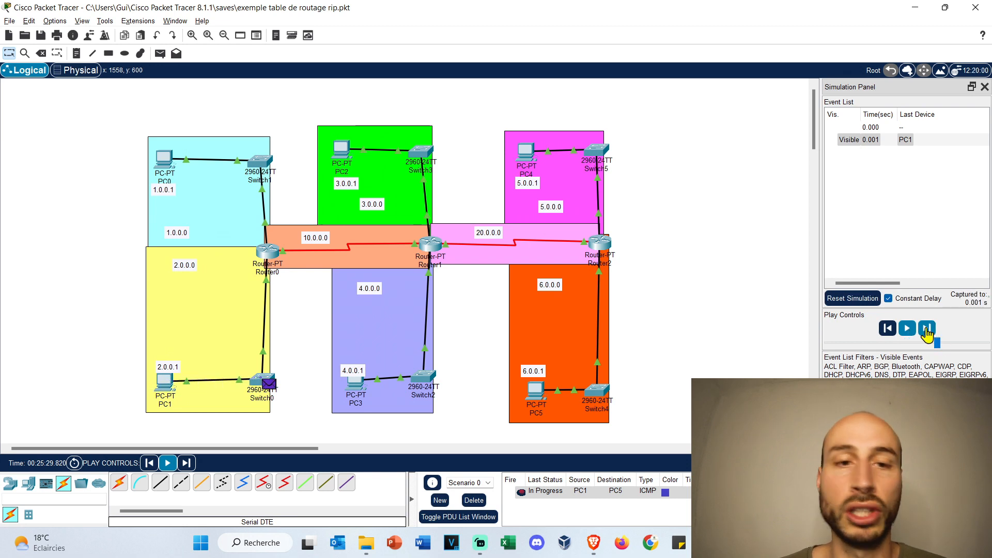
{"action": "left_click", "coordinate": [926, 329]}
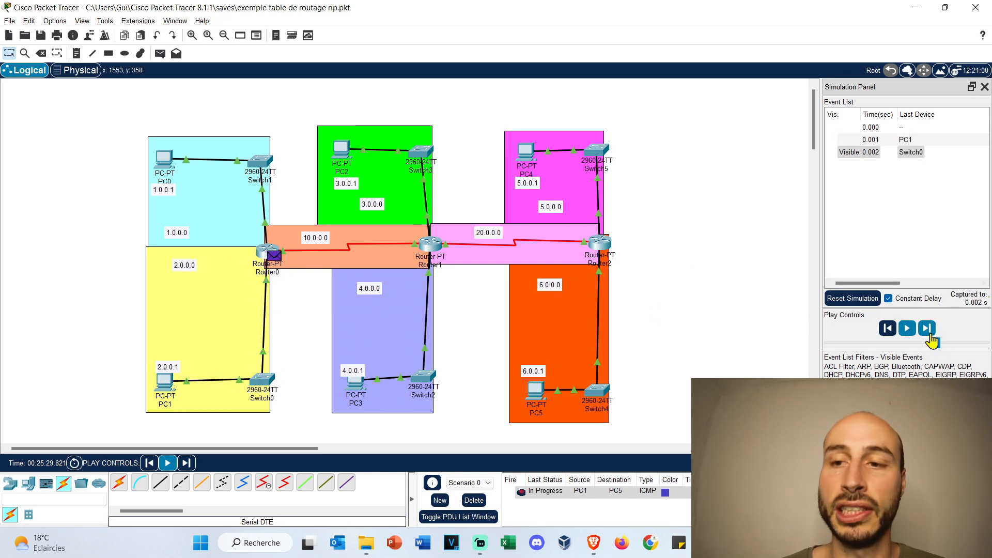
{"action": "left_click", "coordinate": [929, 334]}
{"action": "left_click", "coordinate": [927, 332]}
{"action": "left_click", "coordinate": [927, 331]}
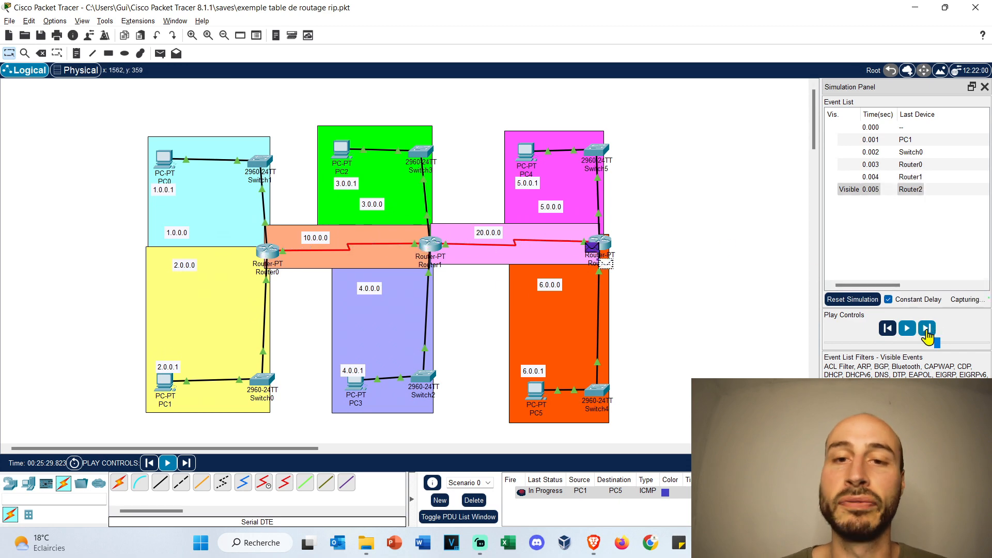
{"action": "scroll", "coordinate": [672, 332], "scroll_direction": "down", "scroll_amount": 1}
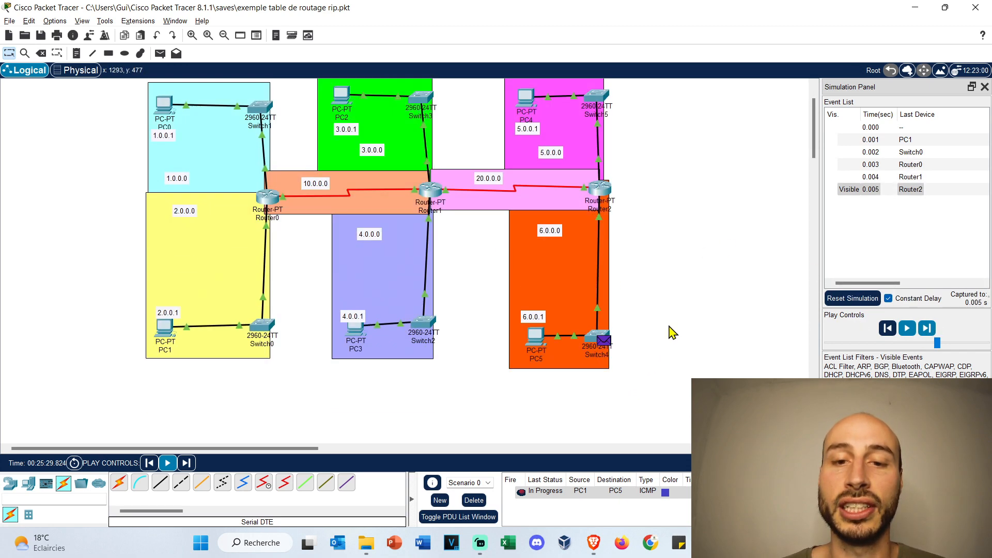
{"action": "scroll", "coordinate": [495, 363], "scroll_direction": "up", "scroll_amount": 1}
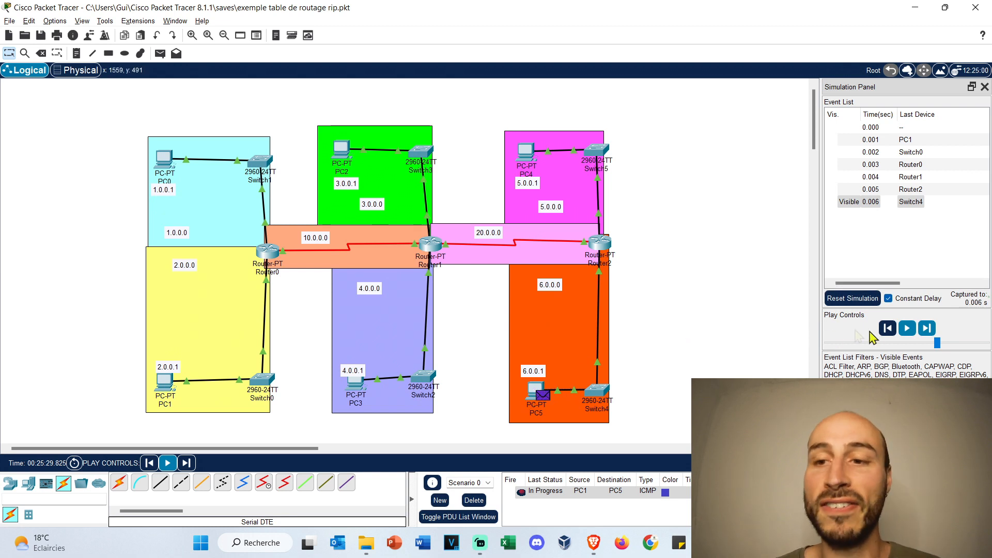
Advance the simulation further to follow PC5's ICMP reply back through the routers to PC1.
{"action": "left_click", "coordinate": [927, 328]}
{"action": "left_click", "coordinate": [927, 328]}
{"action": "left_click", "coordinate": [927, 328]}
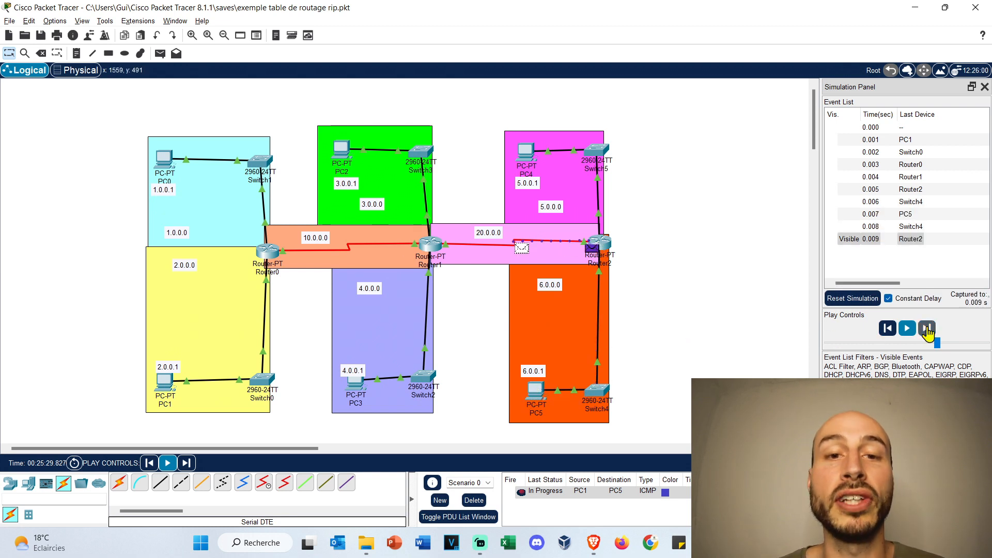
{"action": "left_click", "coordinate": [927, 328]}
{"action": "left_click", "coordinate": [927, 328]}
{"action": "left_click", "coordinate": [926, 328]}
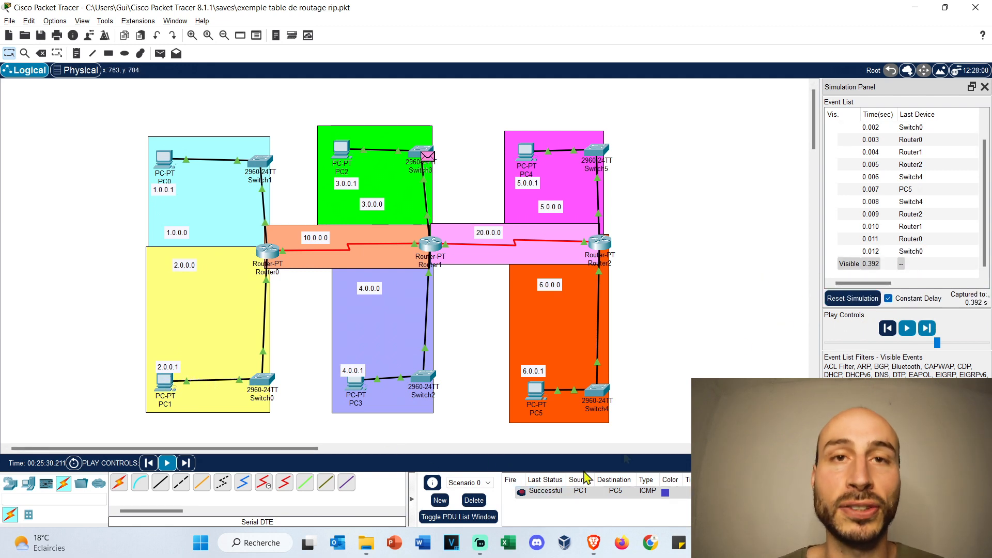
Close the simulation panel and delete the current scenario with its PC1-to-PC5 test PDU.
{"action": "left_click", "coordinate": [985, 87]}
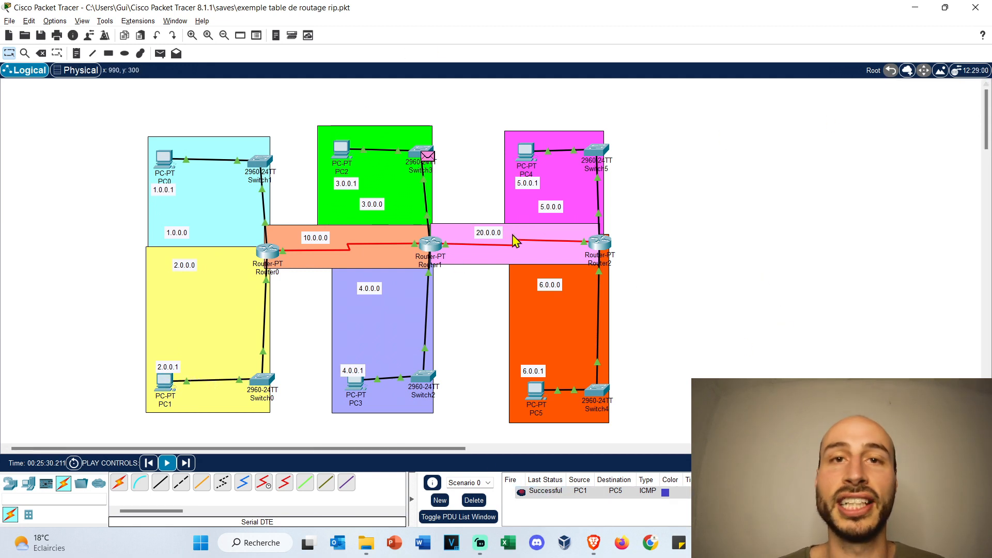
{"action": "left_click", "coordinate": [484, 506]}
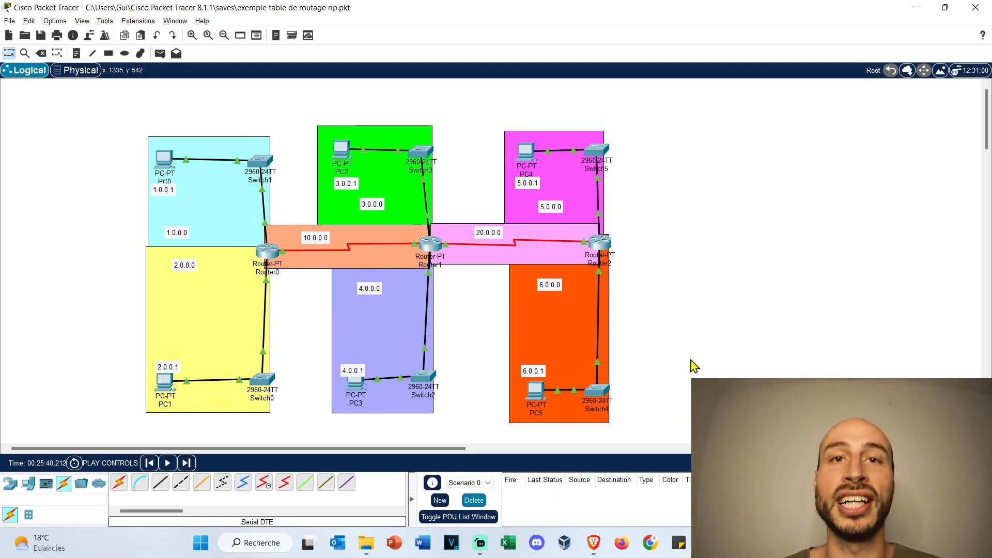